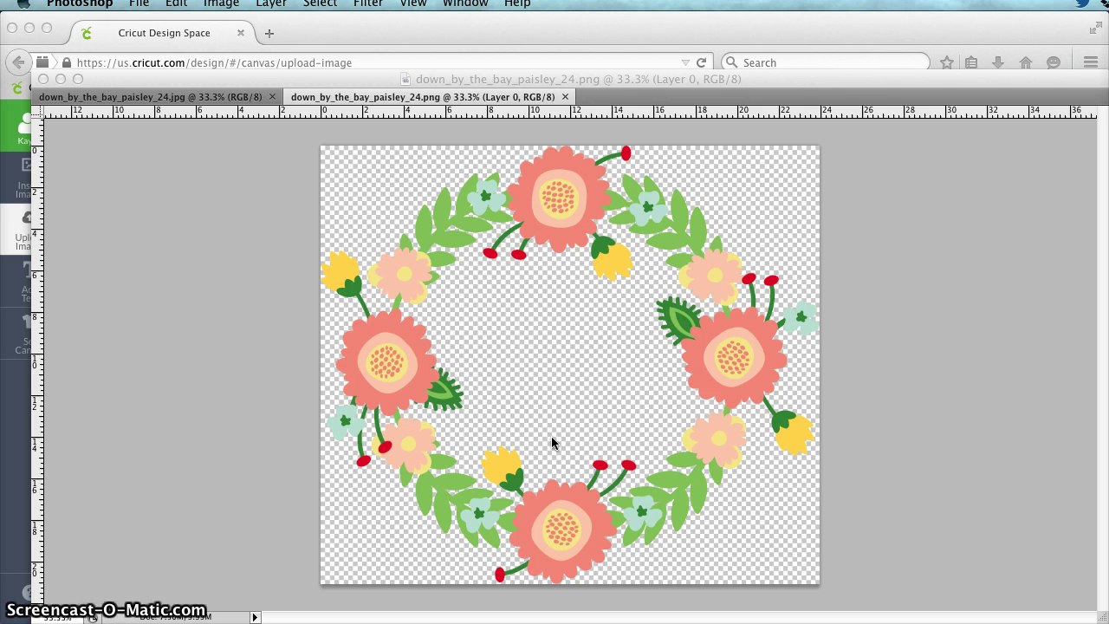
Bring the wreath PNG document forward and zoom to 25% to view the whole wreath.
left_click(577, 388)
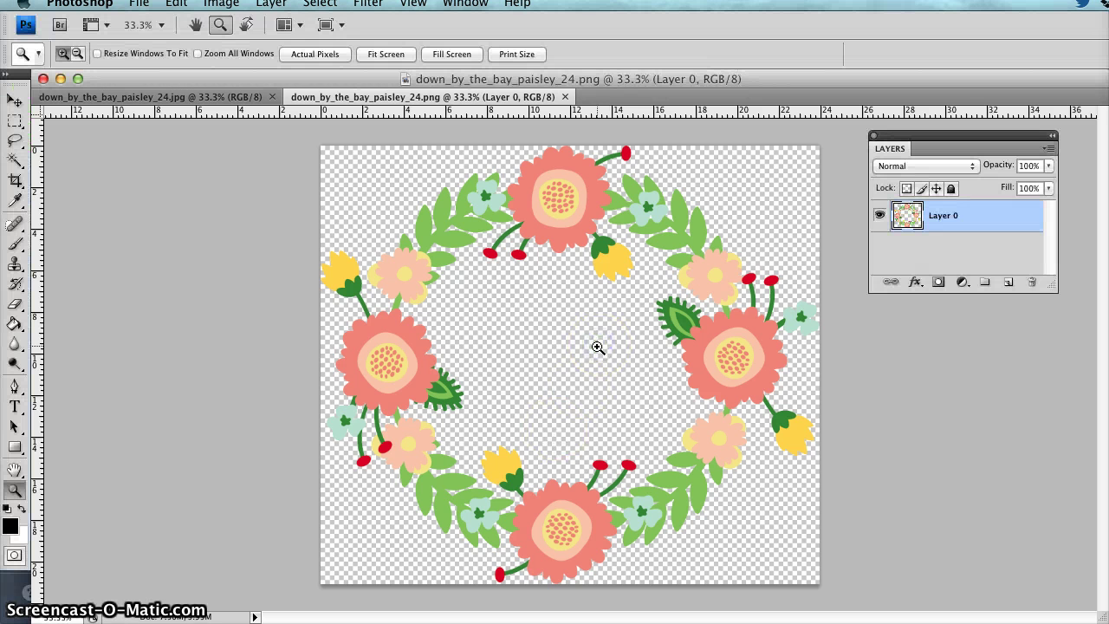
left_click(600, 346)
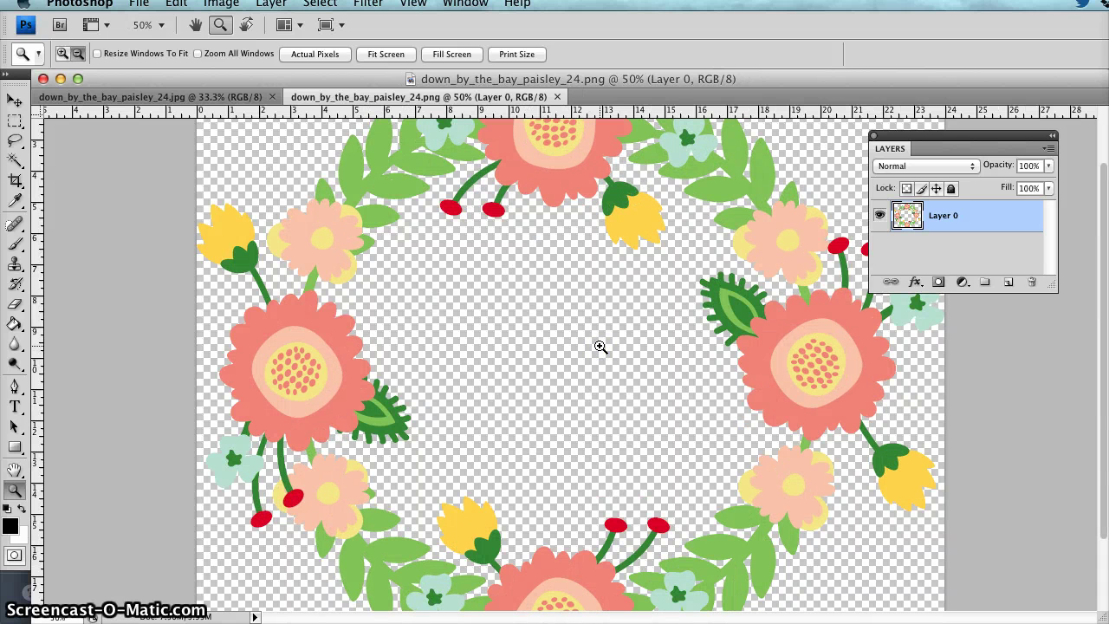
left_click(601, 347, "alt")
left_click(600, 347, "alt")
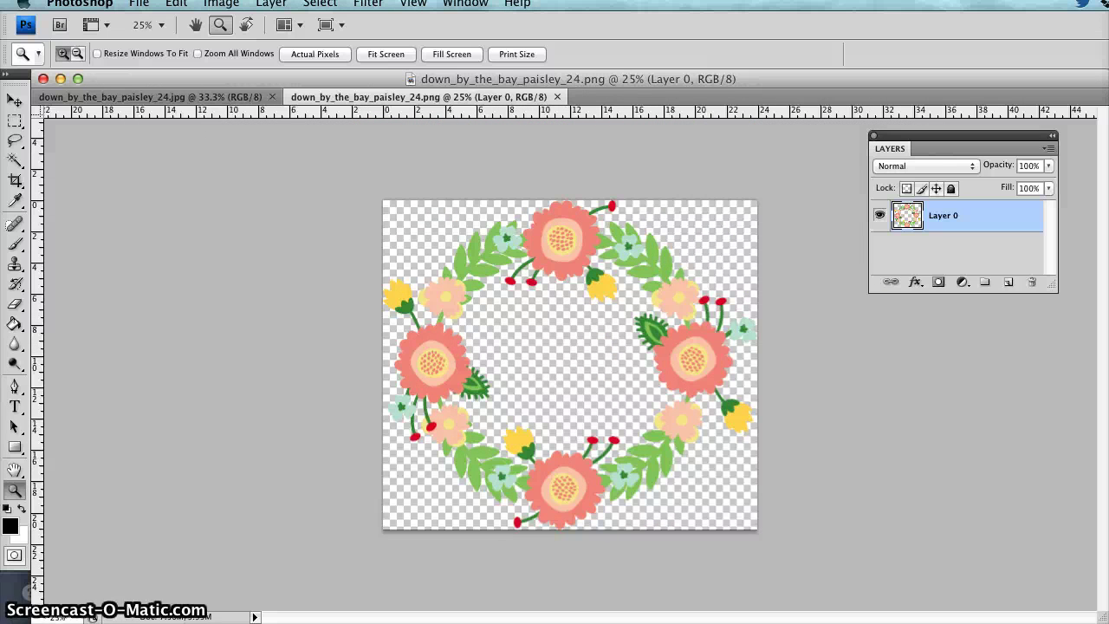
Add 2 inches of relative width and height to the wreath PNG's canvas.
left_click(221, 4)
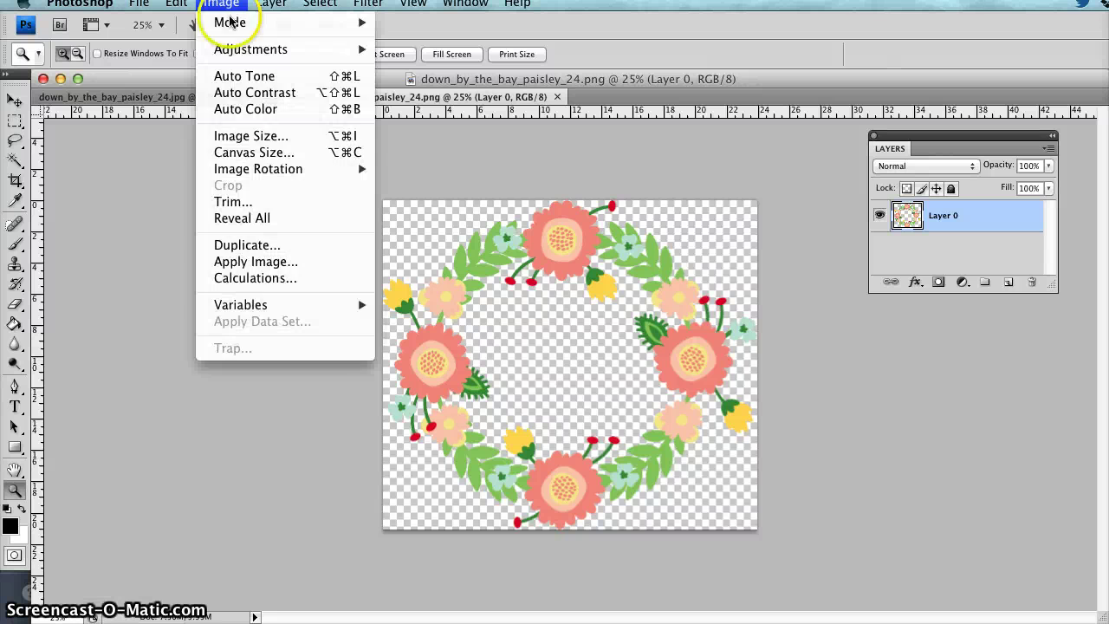
left_click(227, 152)
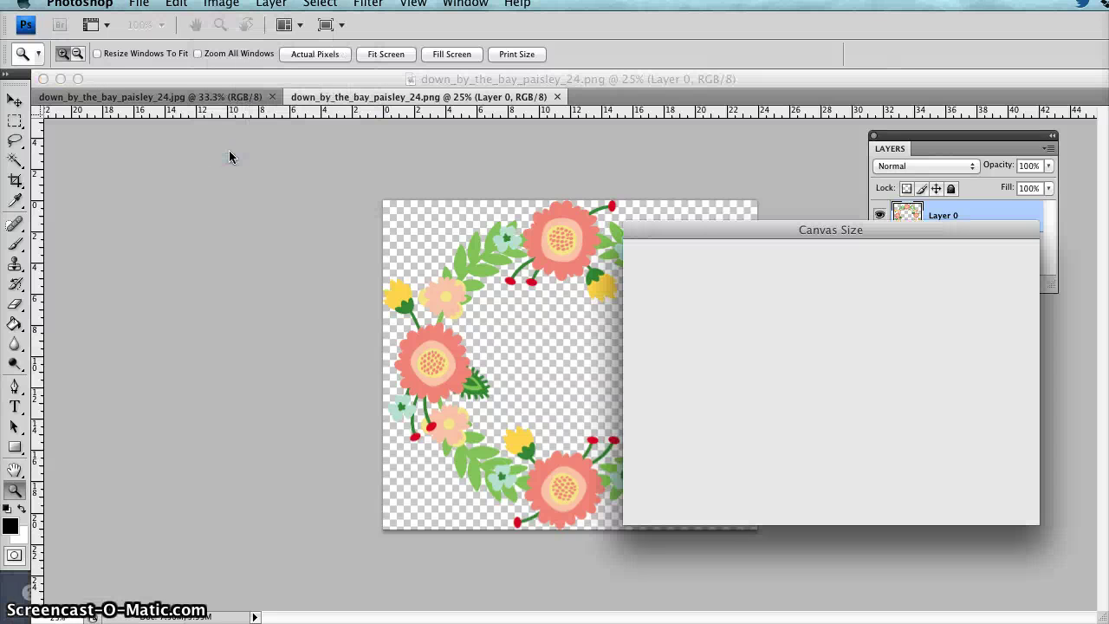
left_click(785, 340)
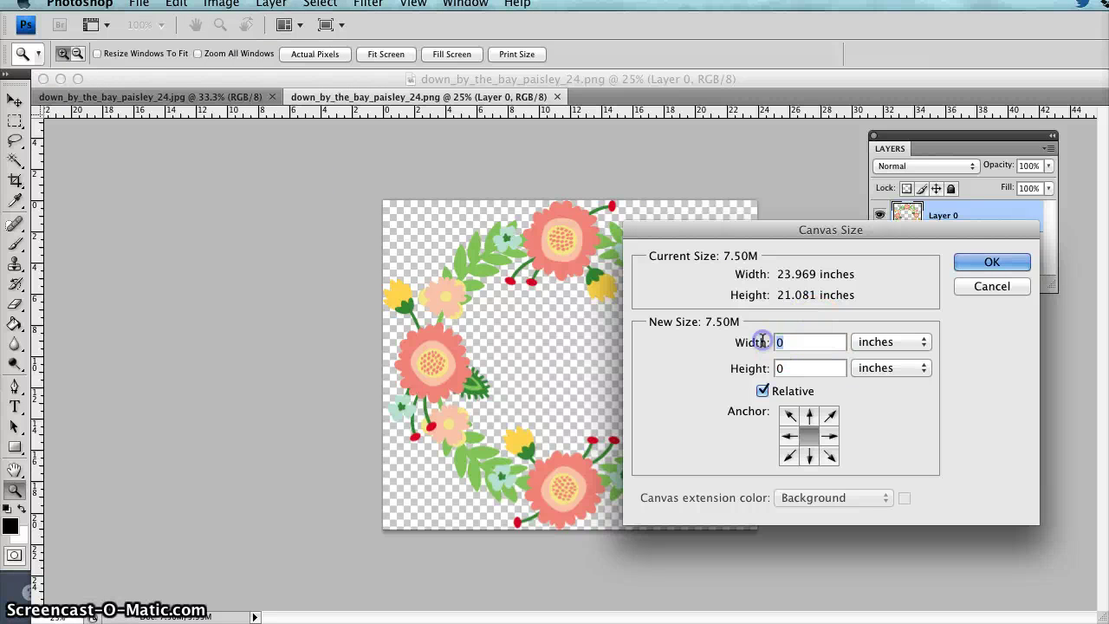
type("2")
left_click(774, 367)
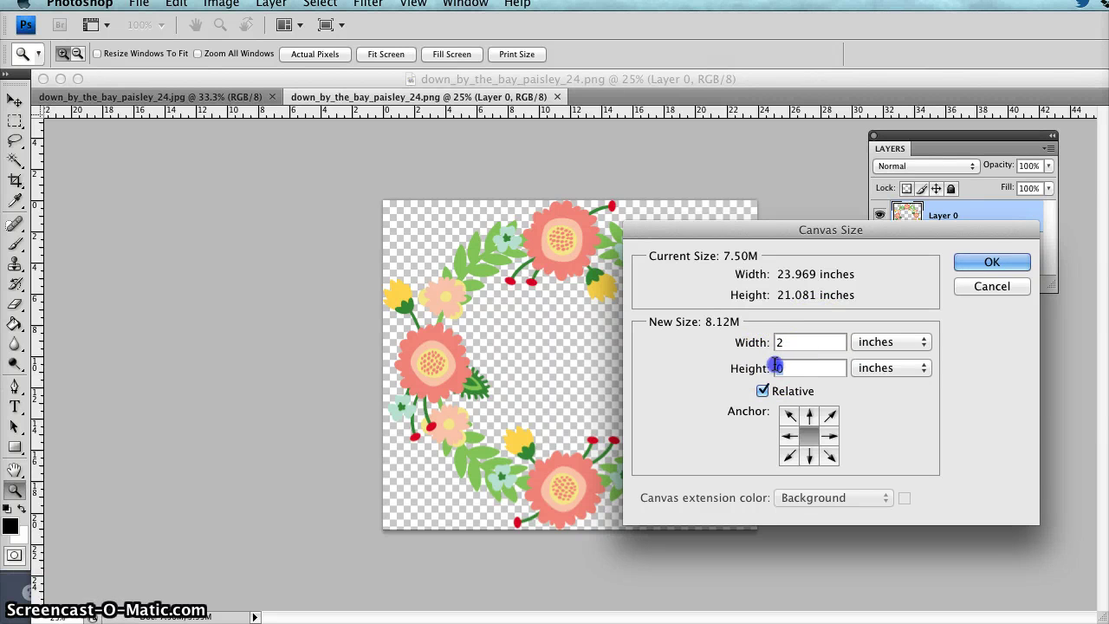
type("2")
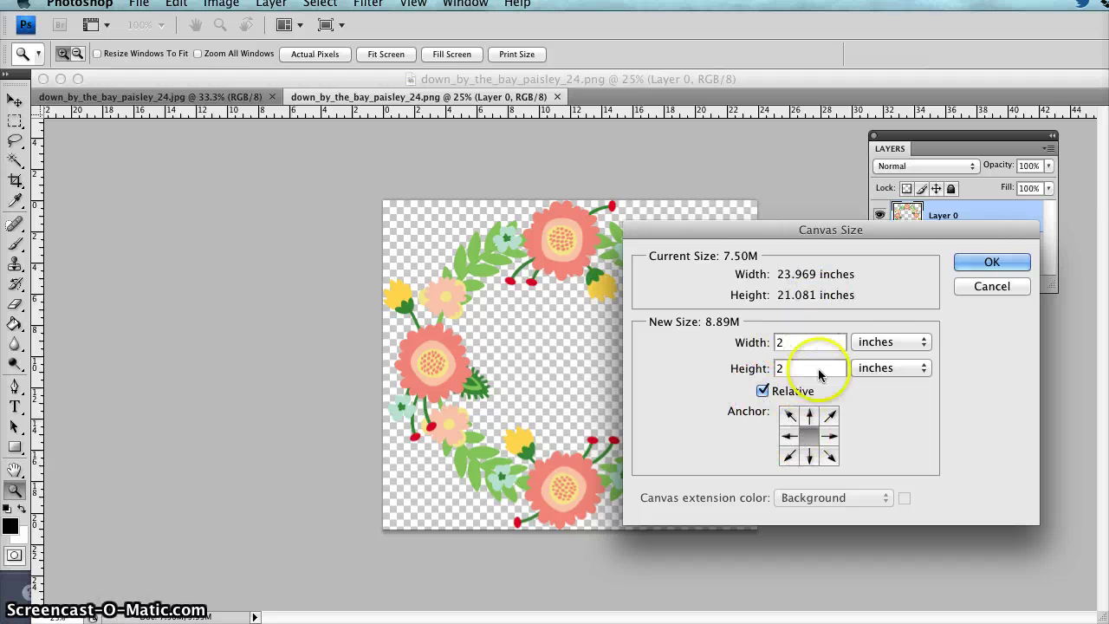
left_click(991, 262)
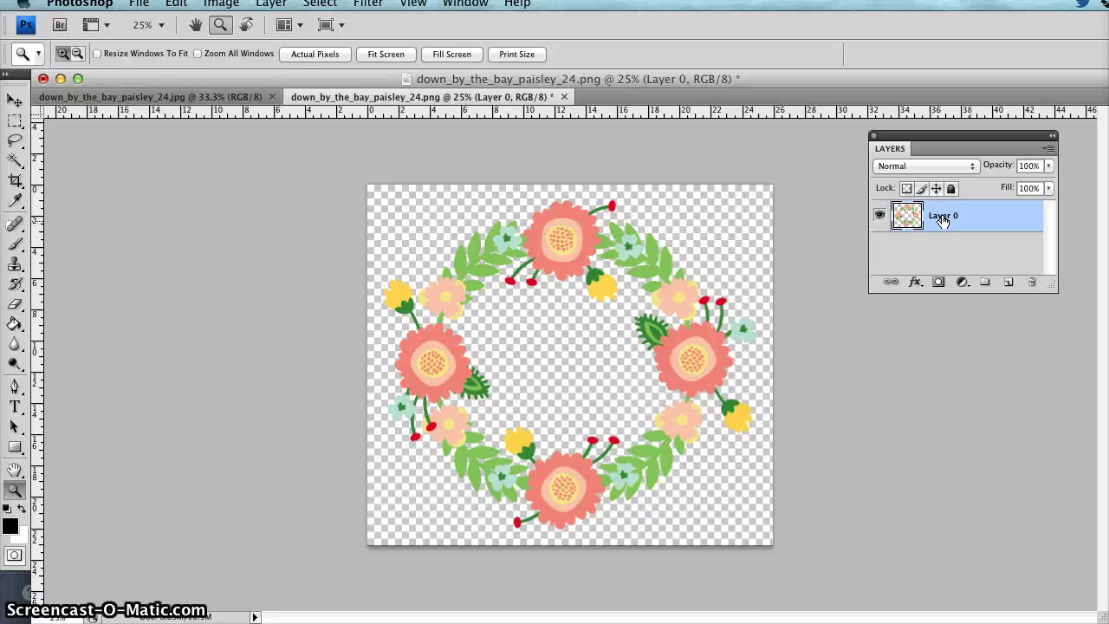
Enable a Stroke effect on Layer 0 and set its colour to white (fffefe).
double_click(942, 221)
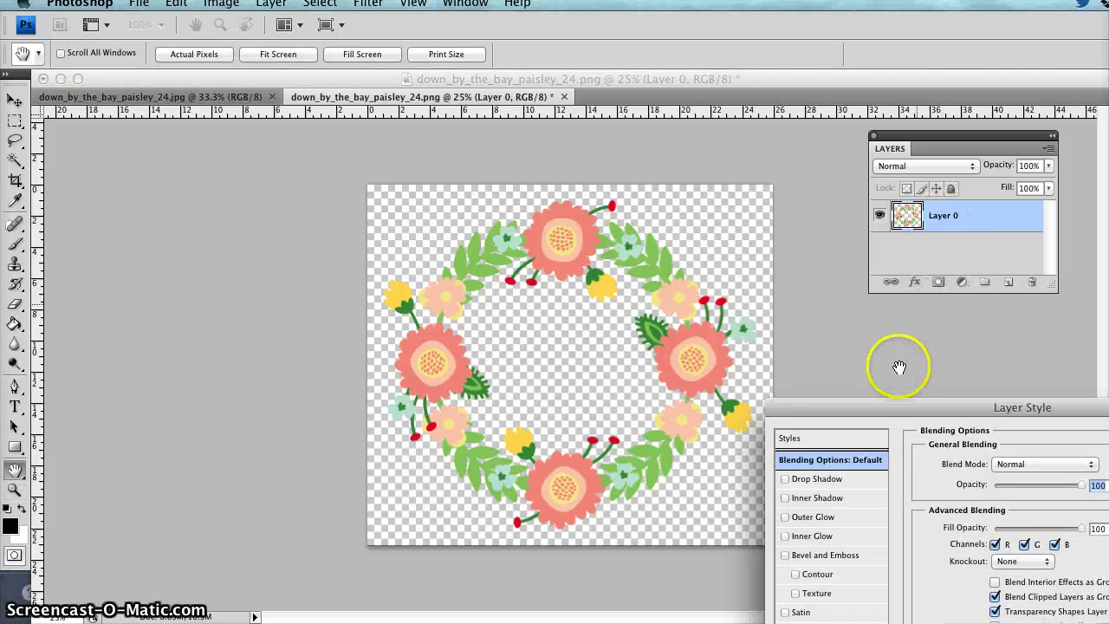
left_click_drag(904, 407, 714, 191)
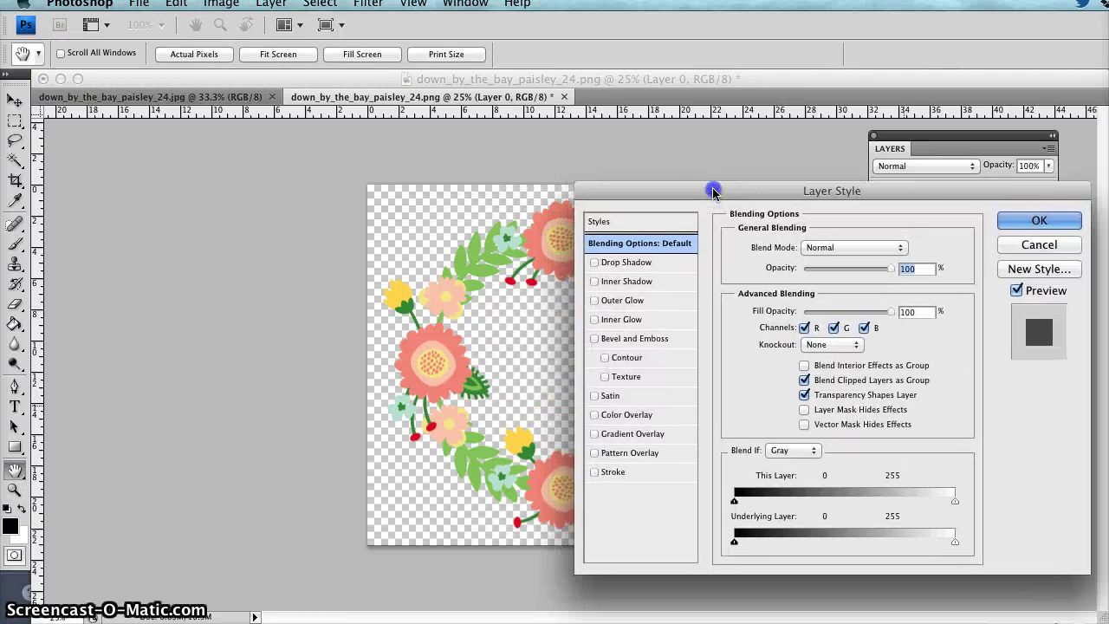
left_click(614, 473)
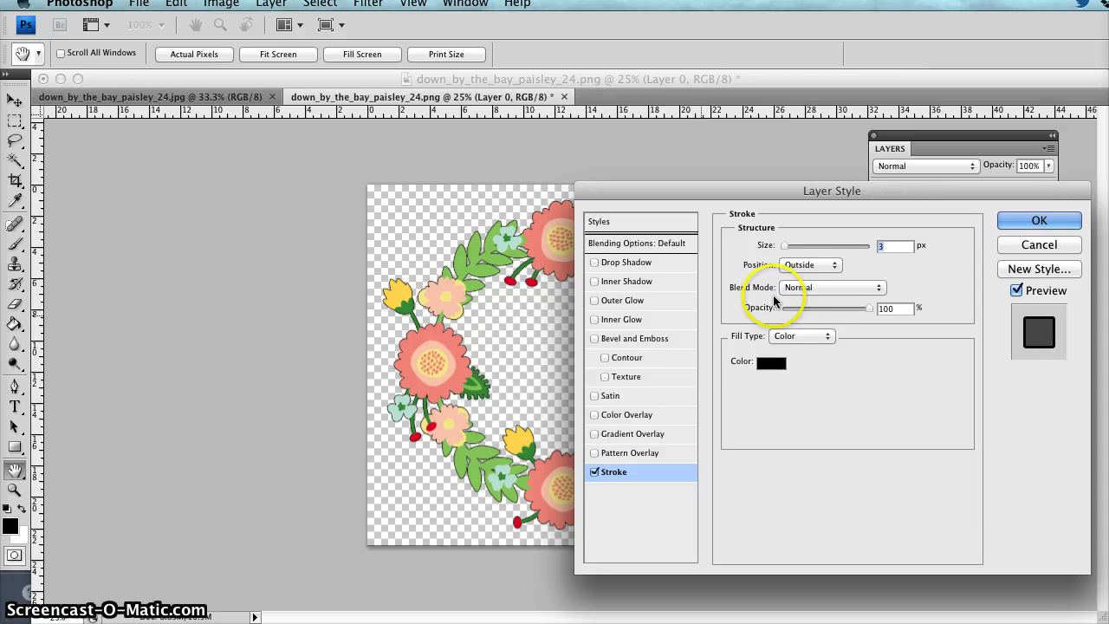
left_click(774, 361)
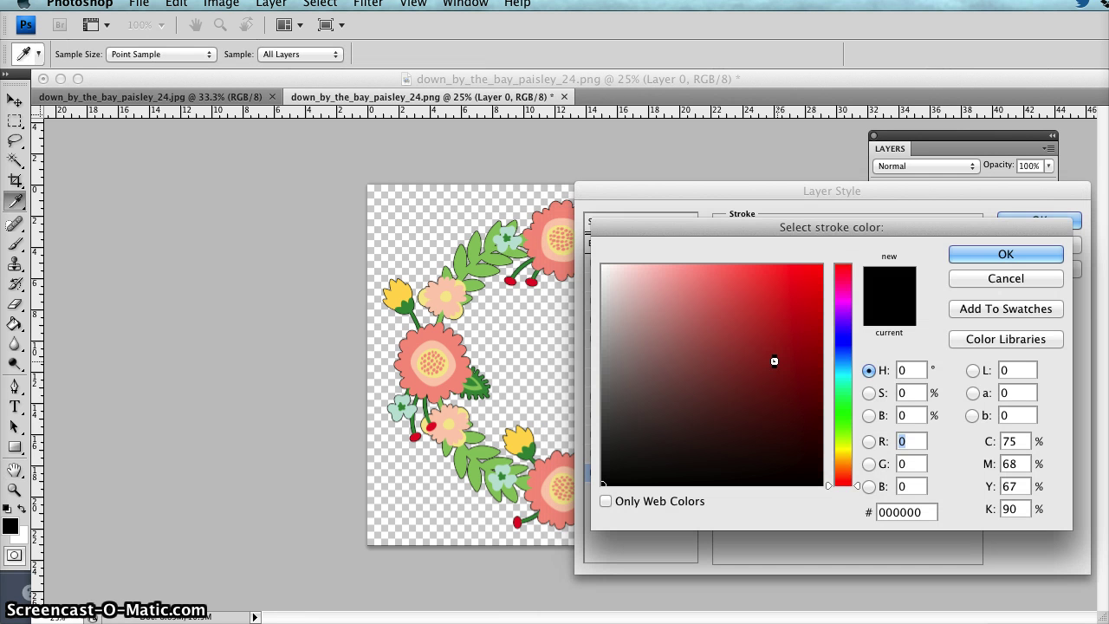
left_click(603, 265)
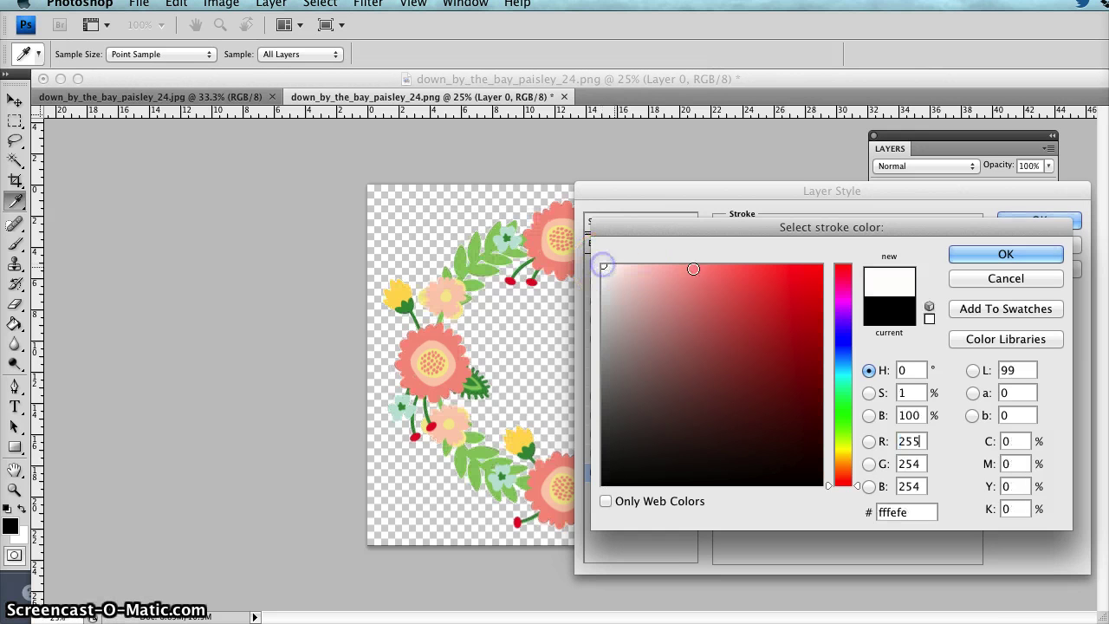
left_click(1012, 253)
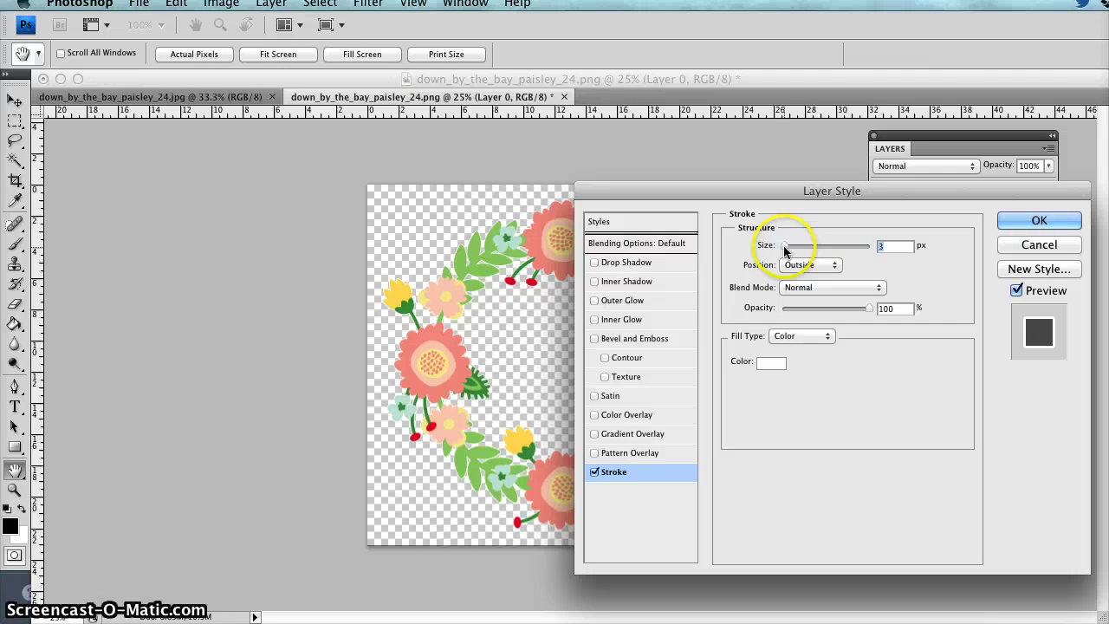
Widen the white stroke to 32 px, keep Position on Outside, and apply the style.
left_click_drag(787, 248, 799, 250)
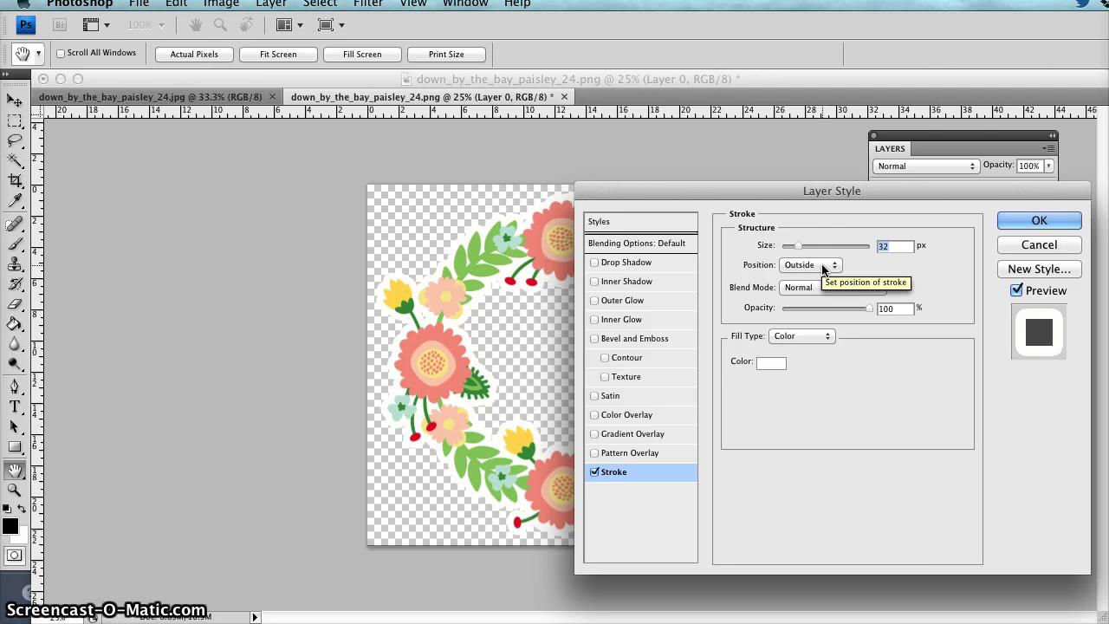
left_click(822, 269)
left_click(810, 262)
left_click(803, 260)
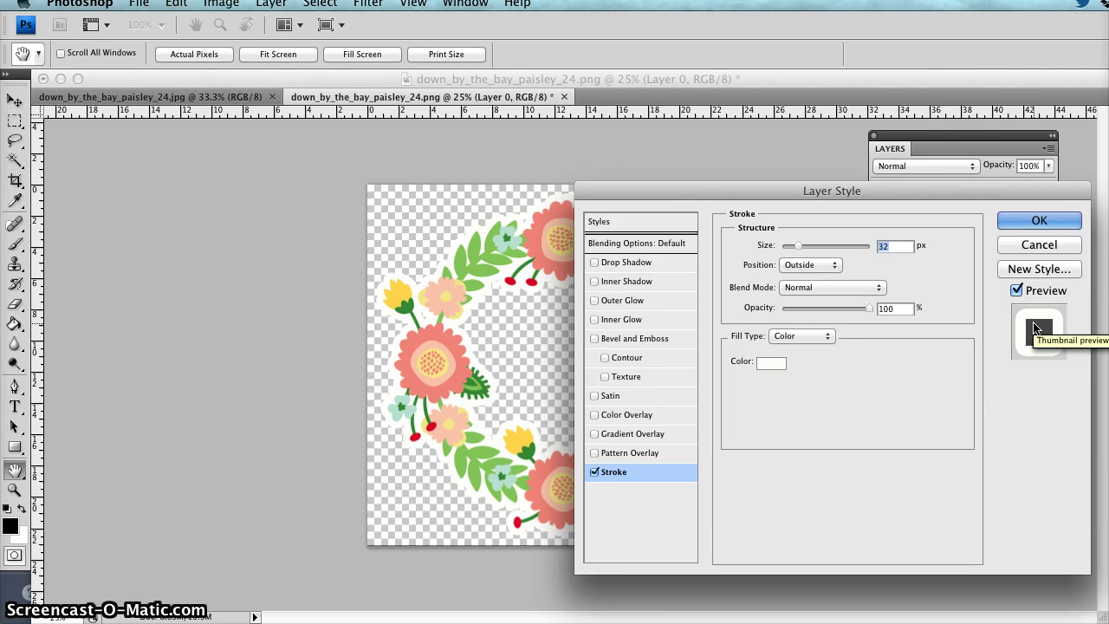
left_click(1039, 231)
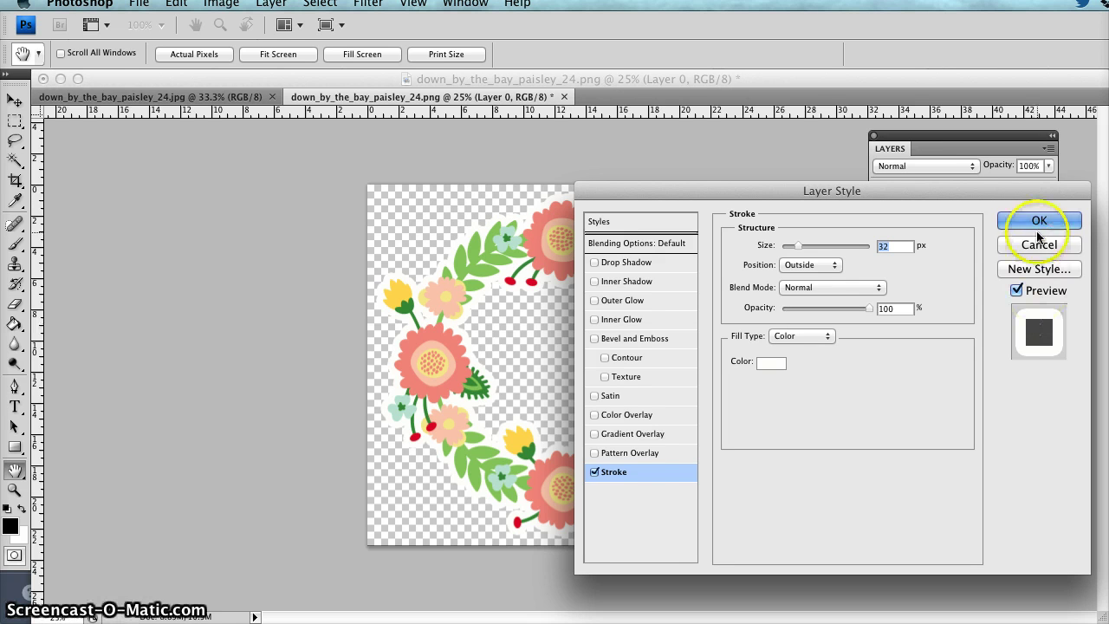
left_click(1039, 222)
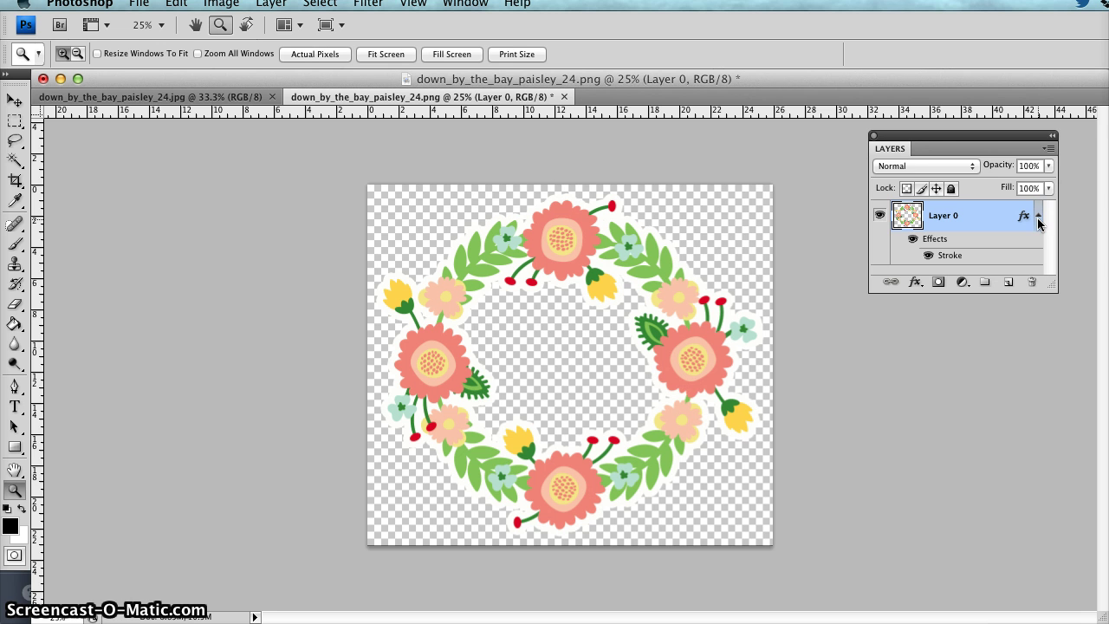
Save the wreath as down_by_the_bay_paisley_24.png on the Desktop with Interlace set to None.
left_click(628, 233)
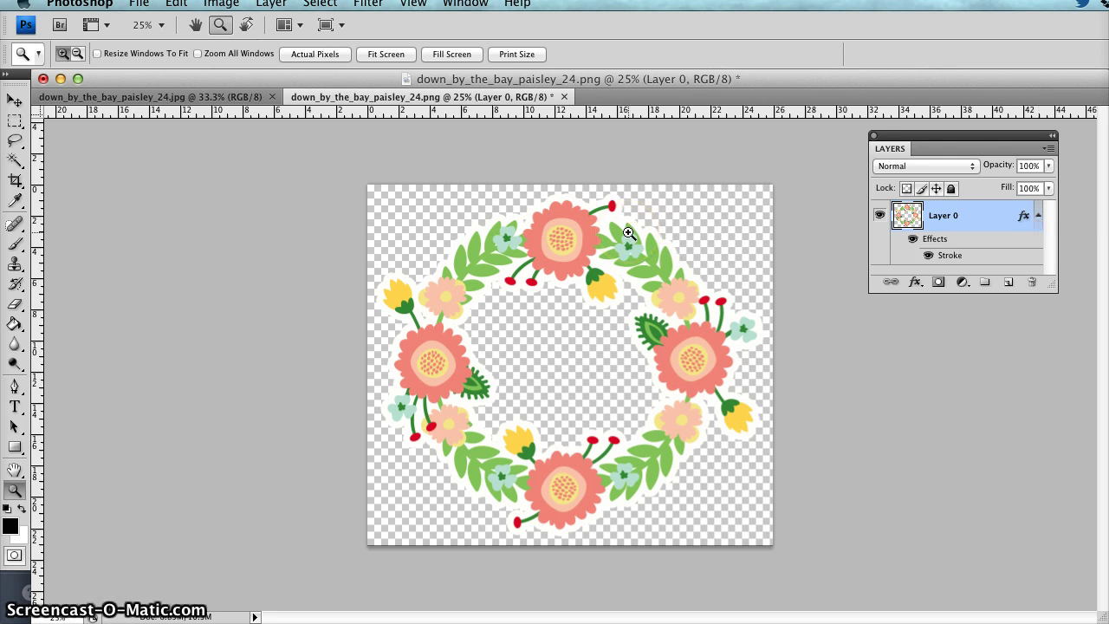
left_click(212, 28)
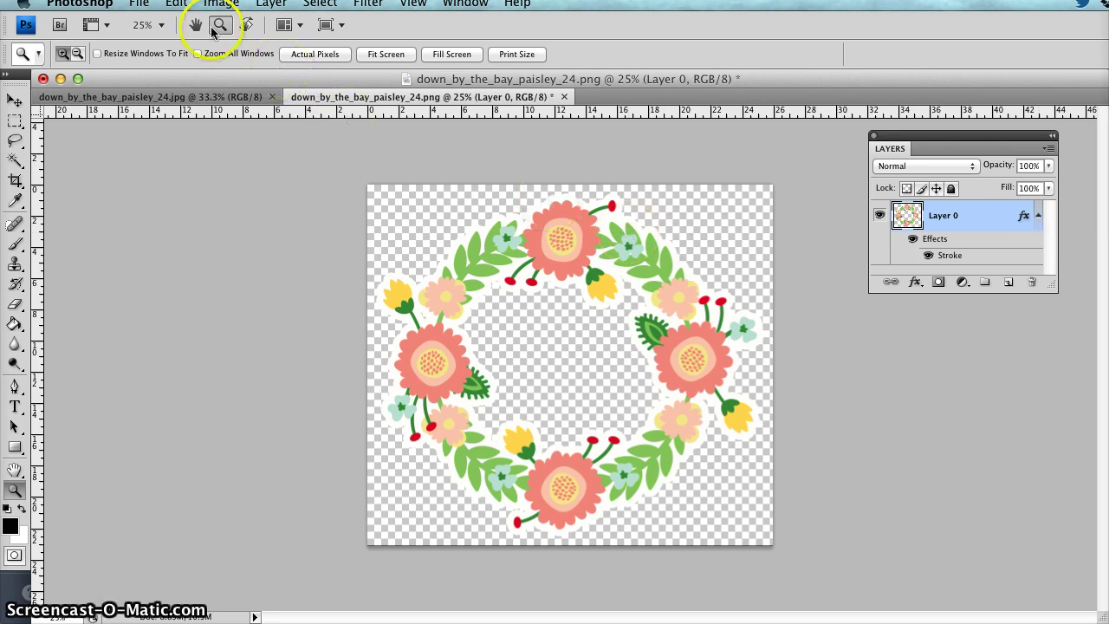
left_click(141, 4)
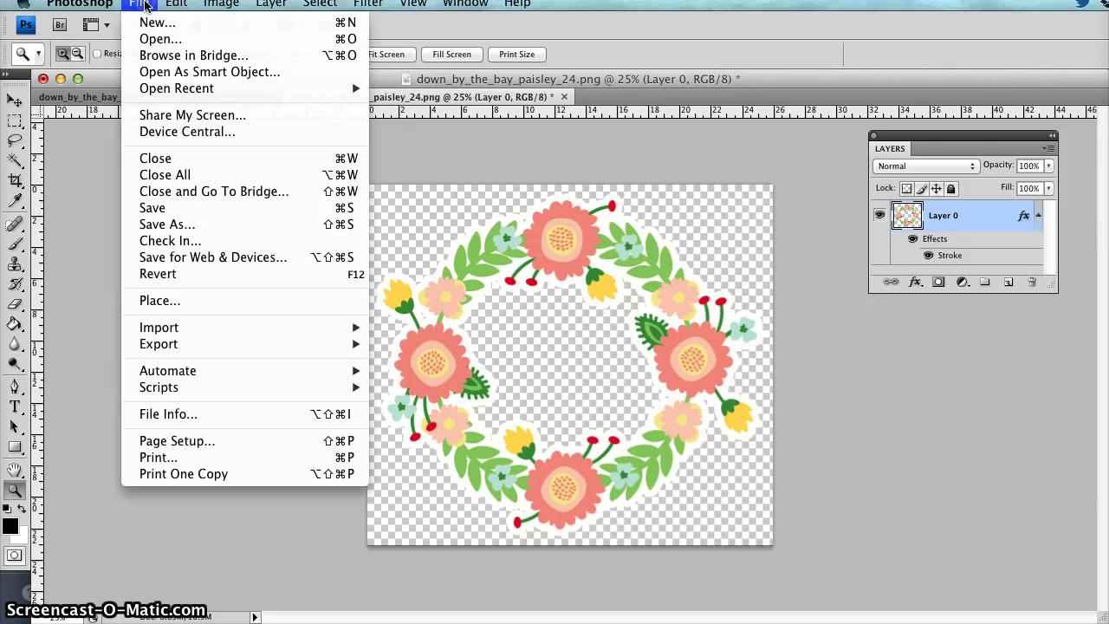
left_click(185, 208)
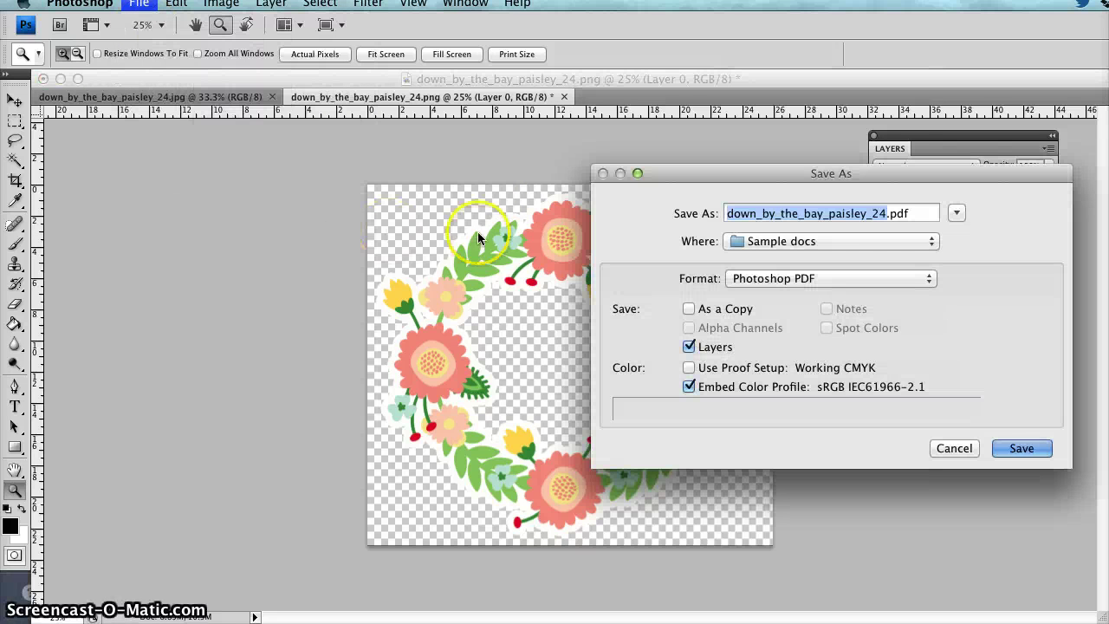
left_click(861, 280)
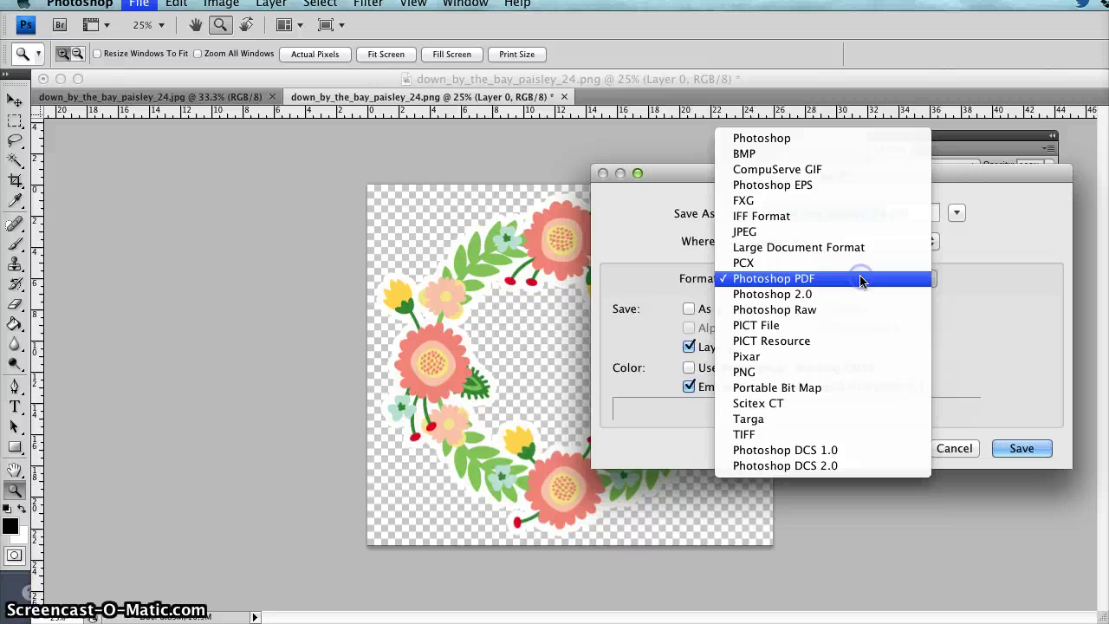
left_click(815, 374)
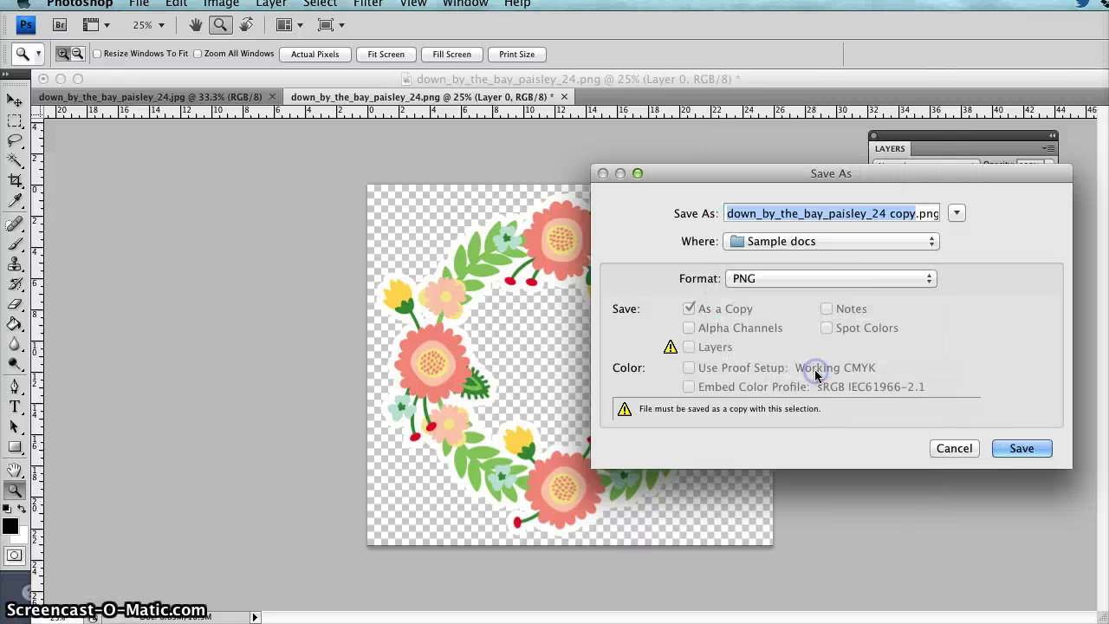
left_click(829, 242)
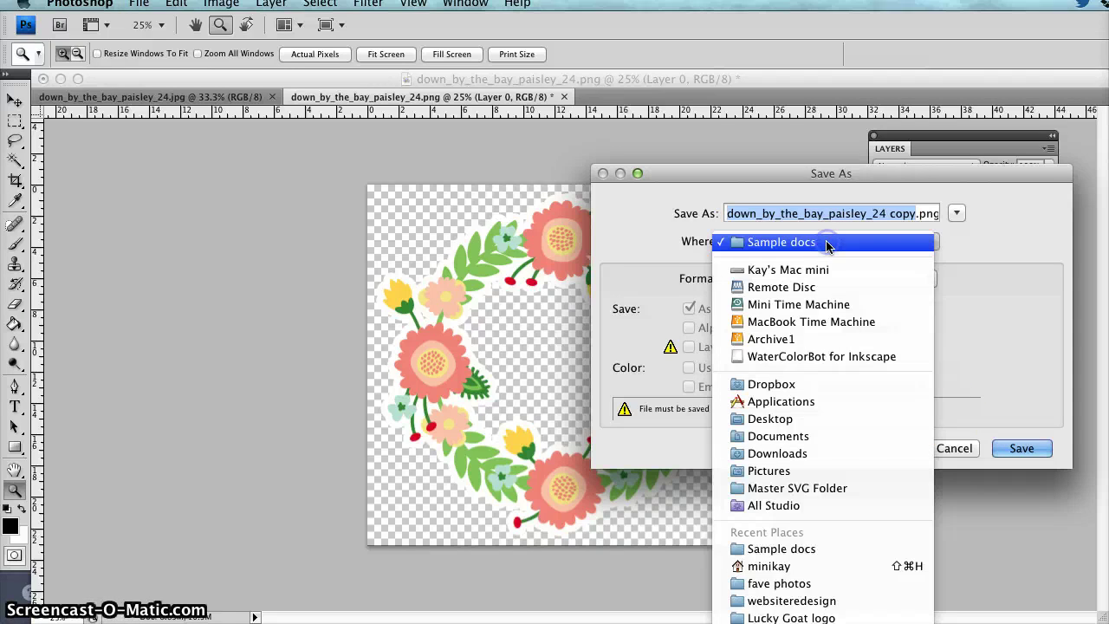
left_click(821, 417)
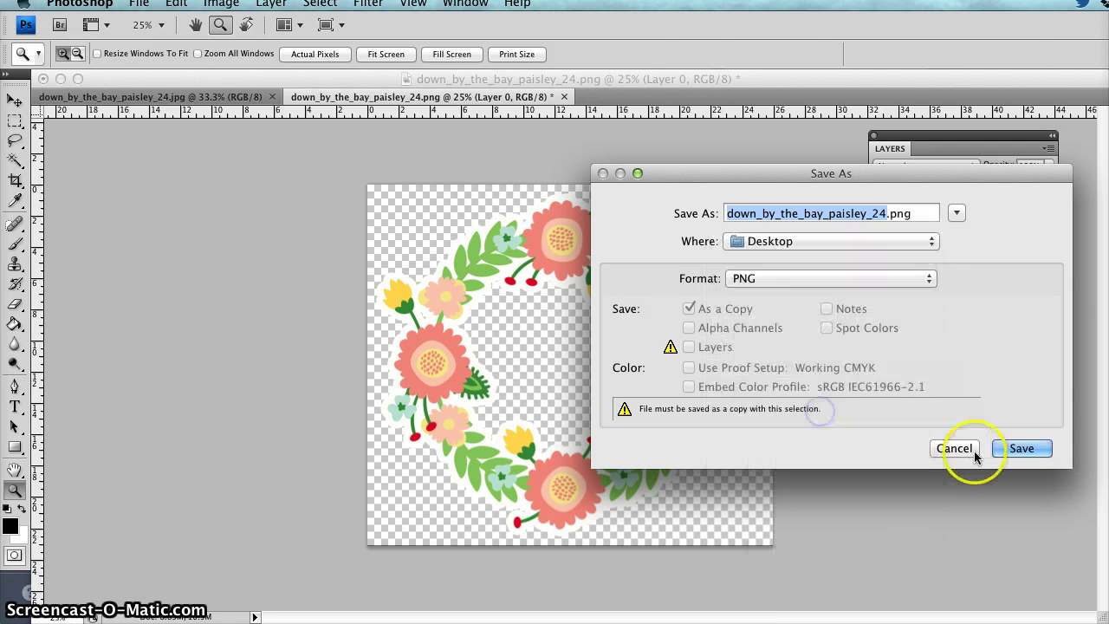
left_click(1020, 449)
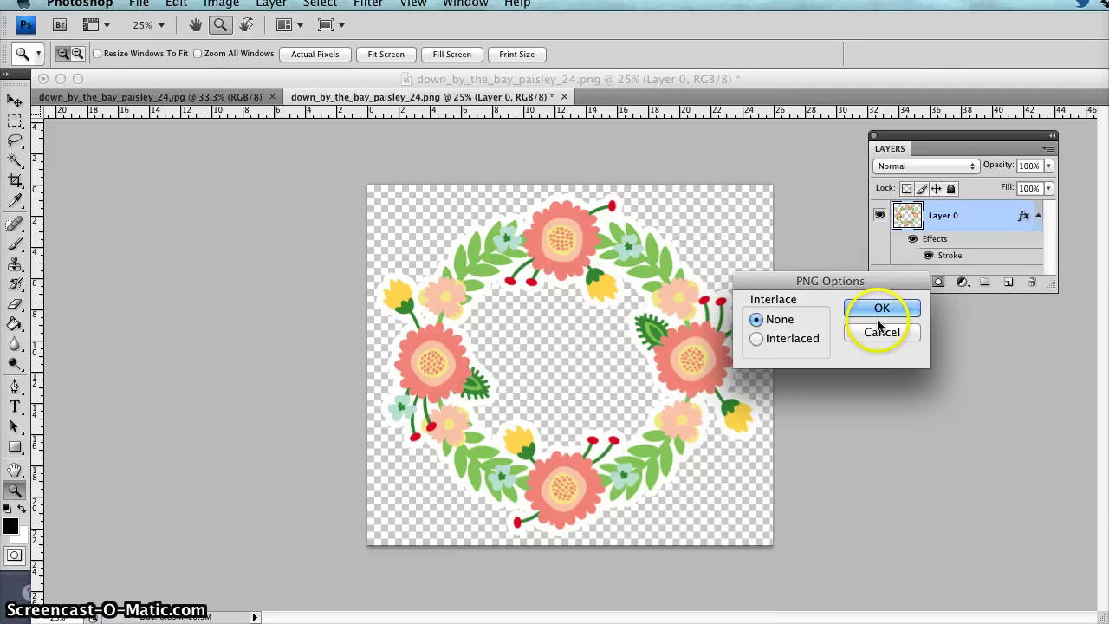
left_click(880, 312)
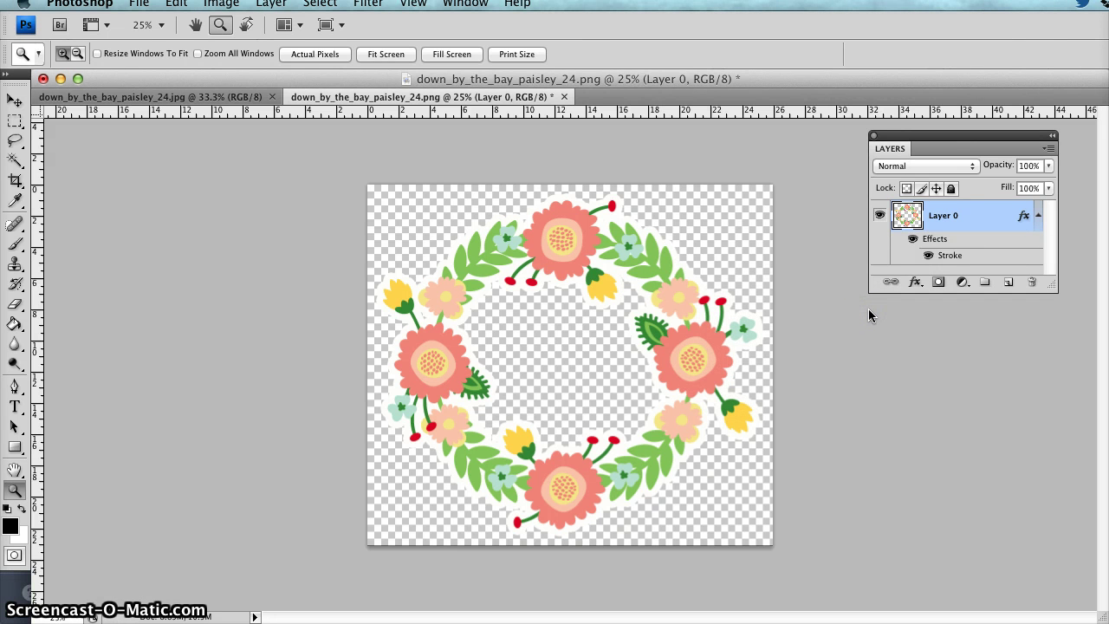
Switch to down_by_the_bay_paisley_24.jpg and add 2 inches of relative width and height to its canvas.
left_click(193, 98)
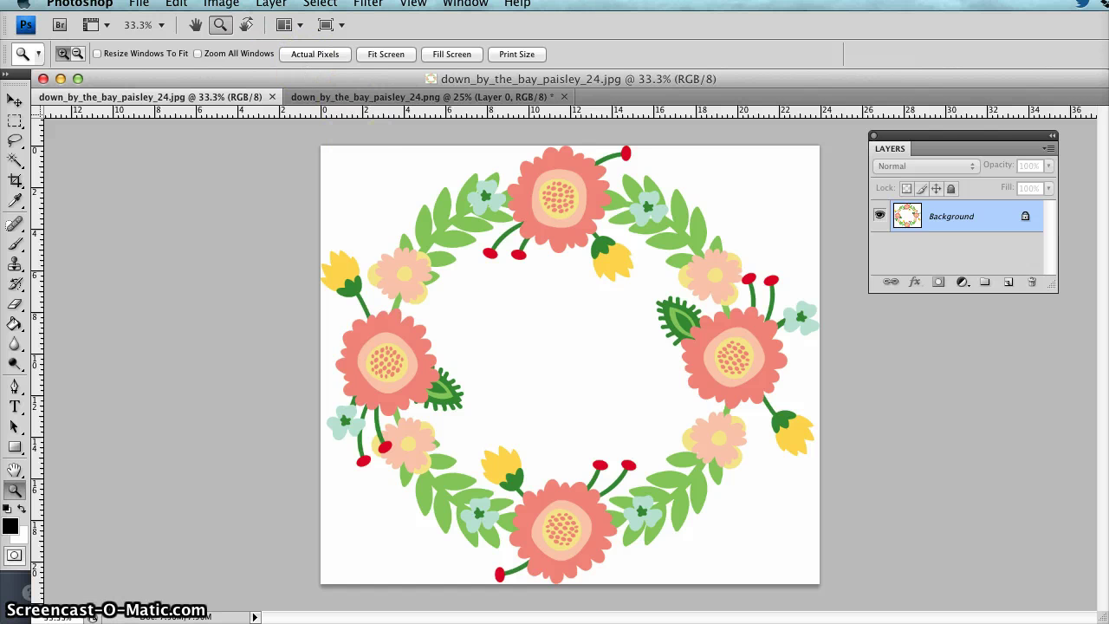
left_click(221, 3)
left_click(234, 149)
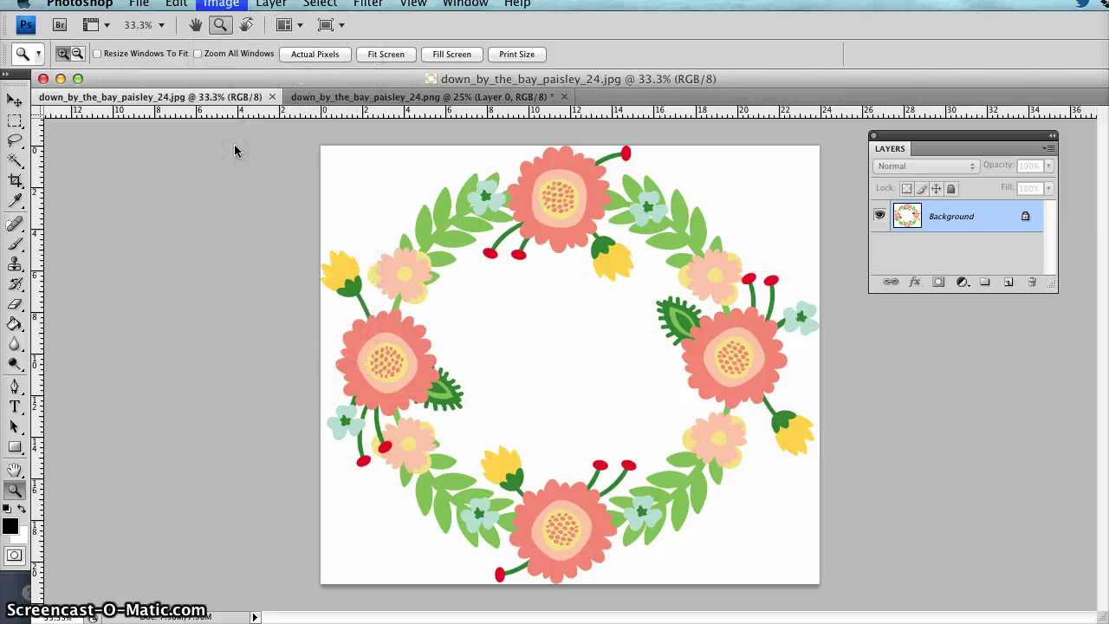
left_click(777, 341)
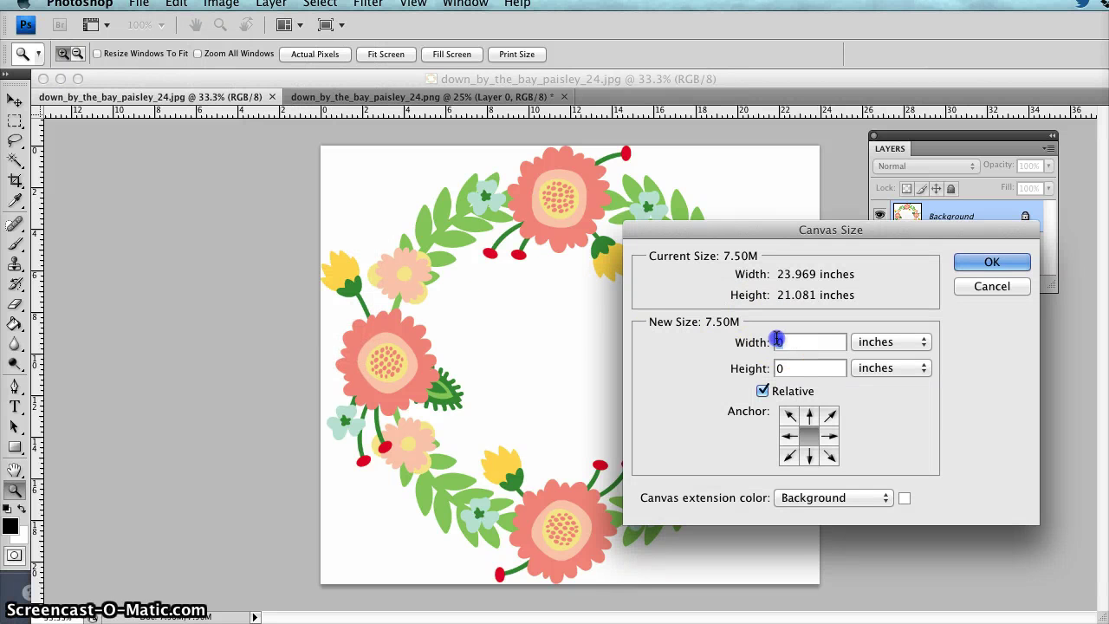
type("2")
left_click(774, 369)
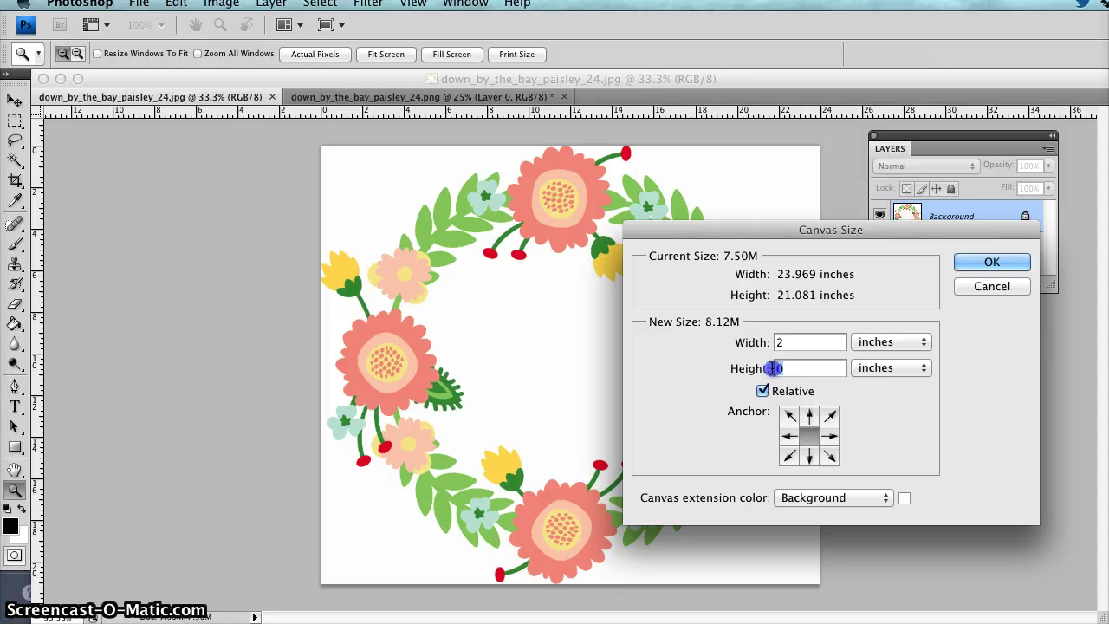
type("2")
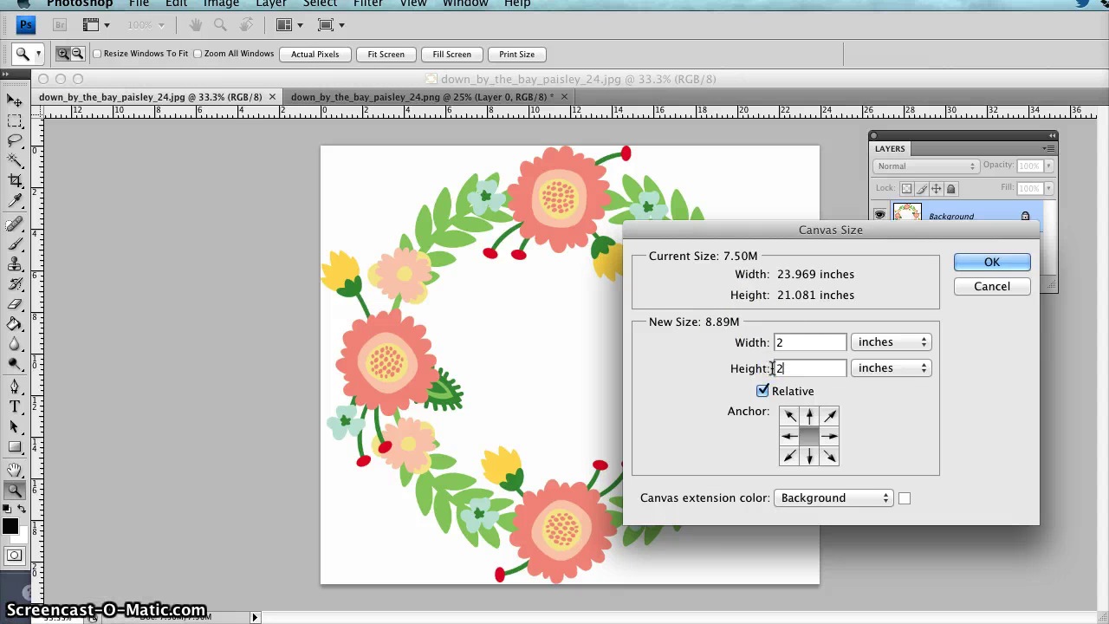
left_click(987, 261)
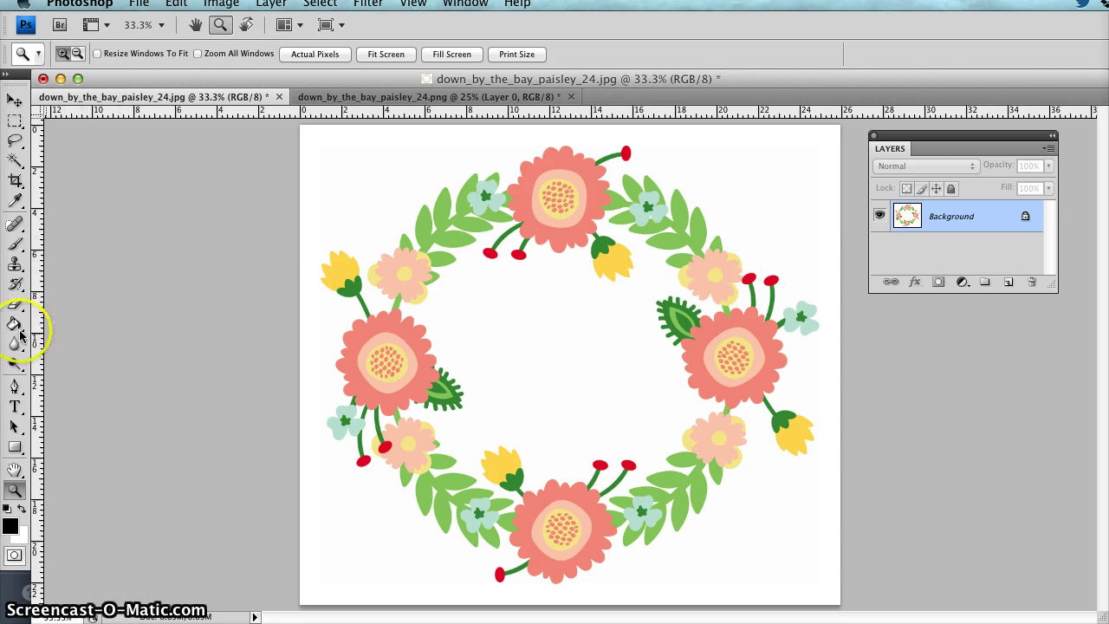
Magic Wand the outer and inner white areas, then invert the selection onto the wreath.
left_click(15, 160)
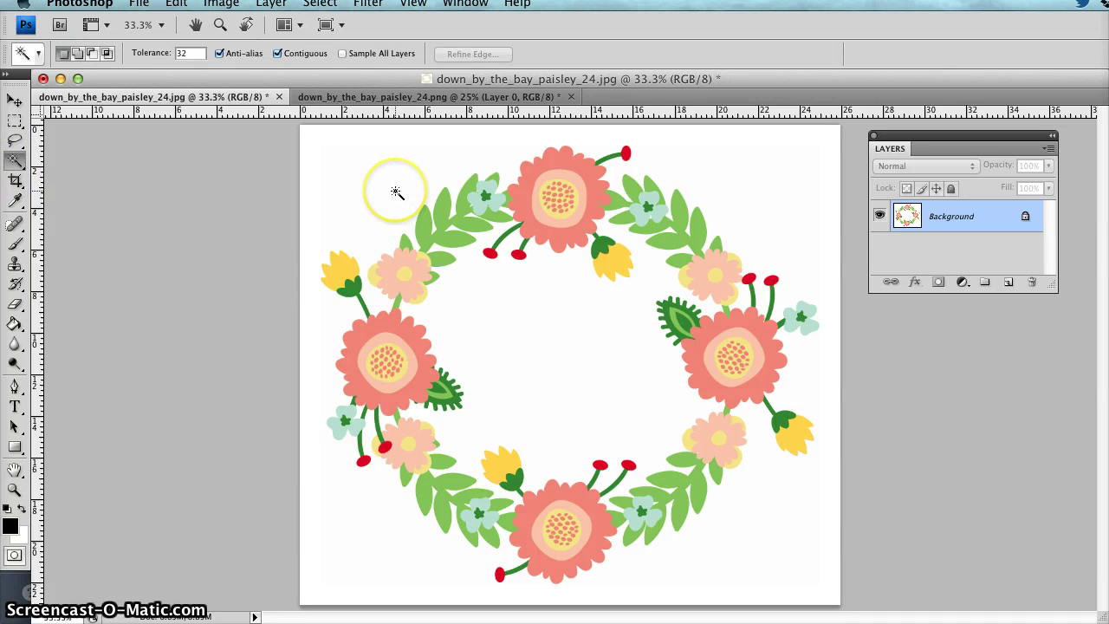
left_click(396, 190)
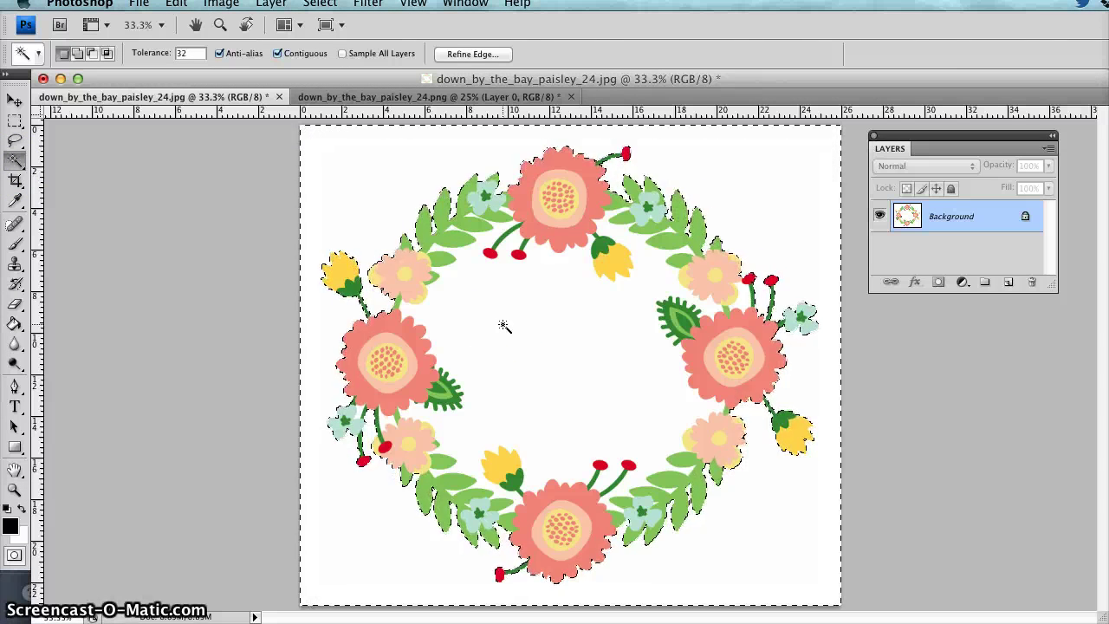
left_click(503, 325, "shift")
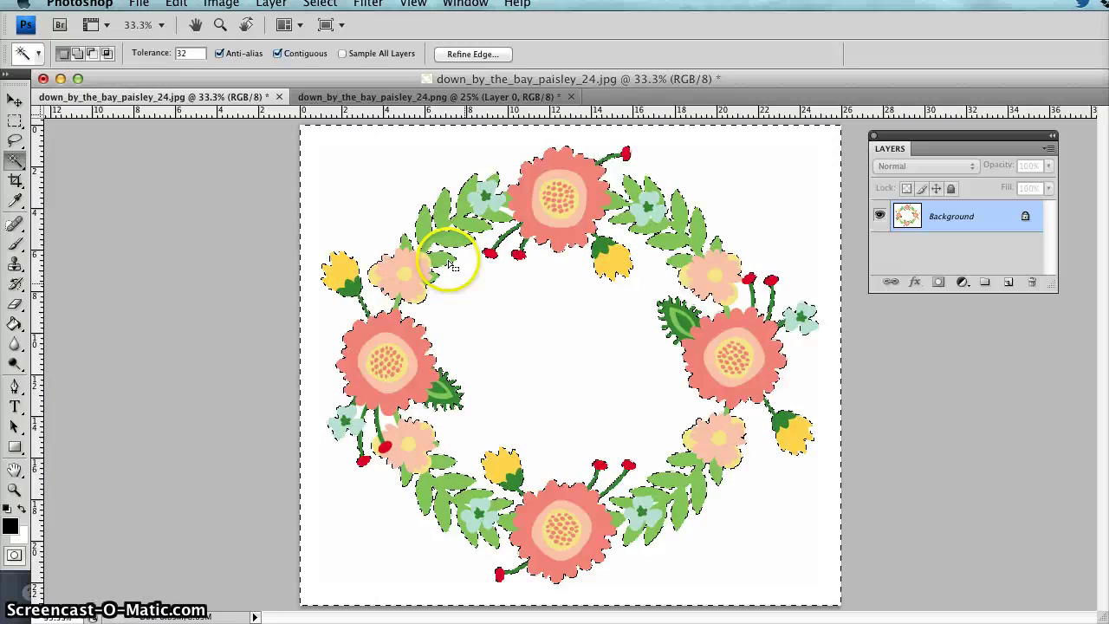
left_click(320, 3)
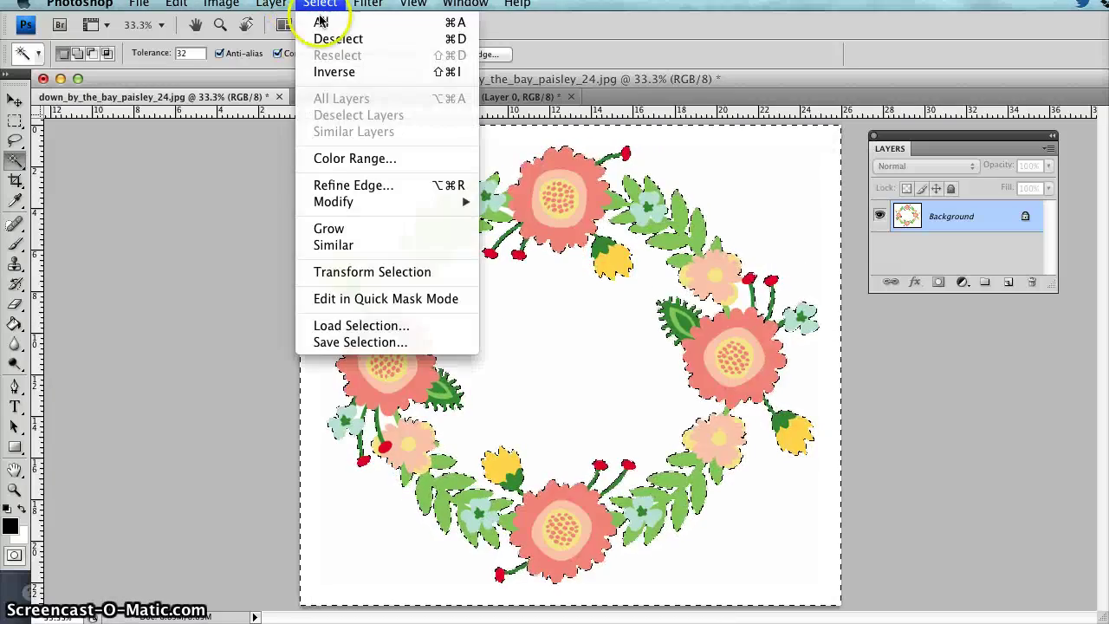
left_click(330, 78)
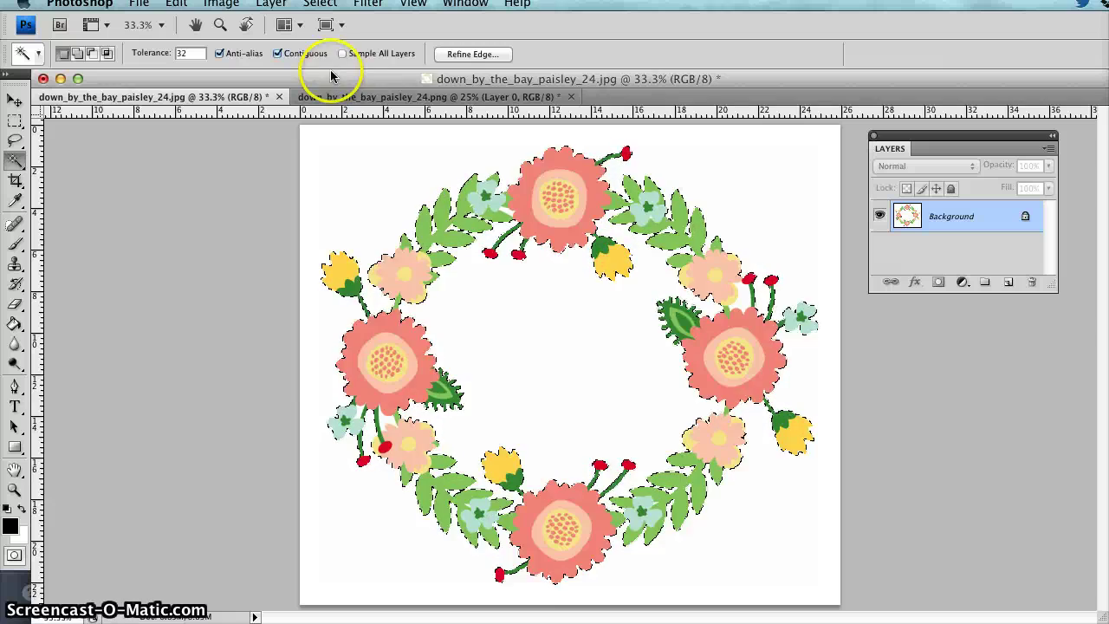
left_click(320, 4)
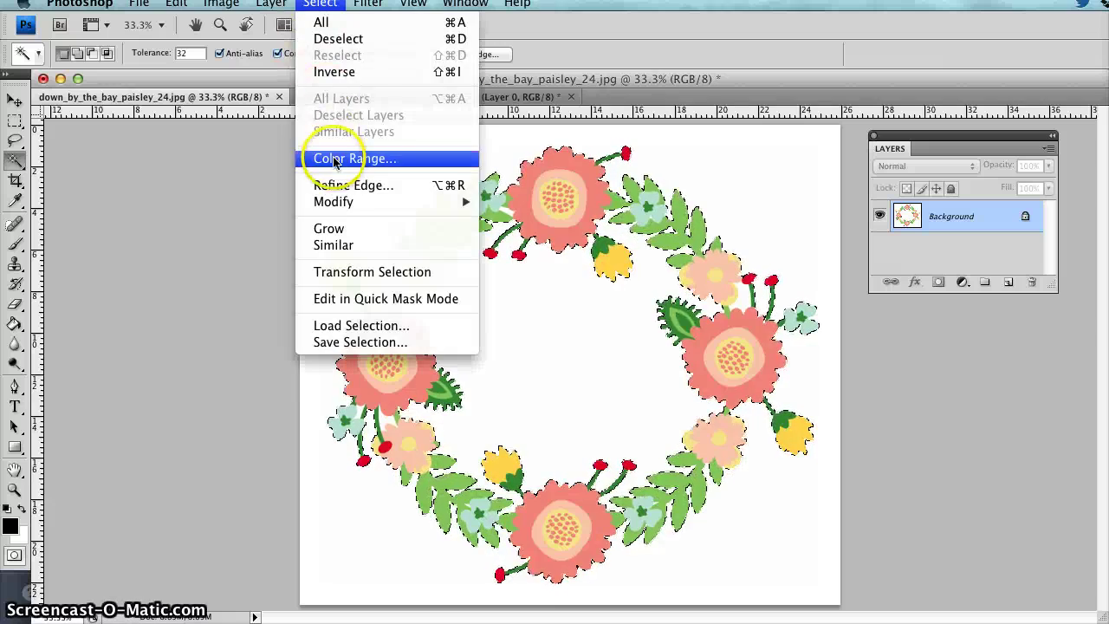
Expand the wreath selection by 20 pixels.
mouse_move(329, 204)
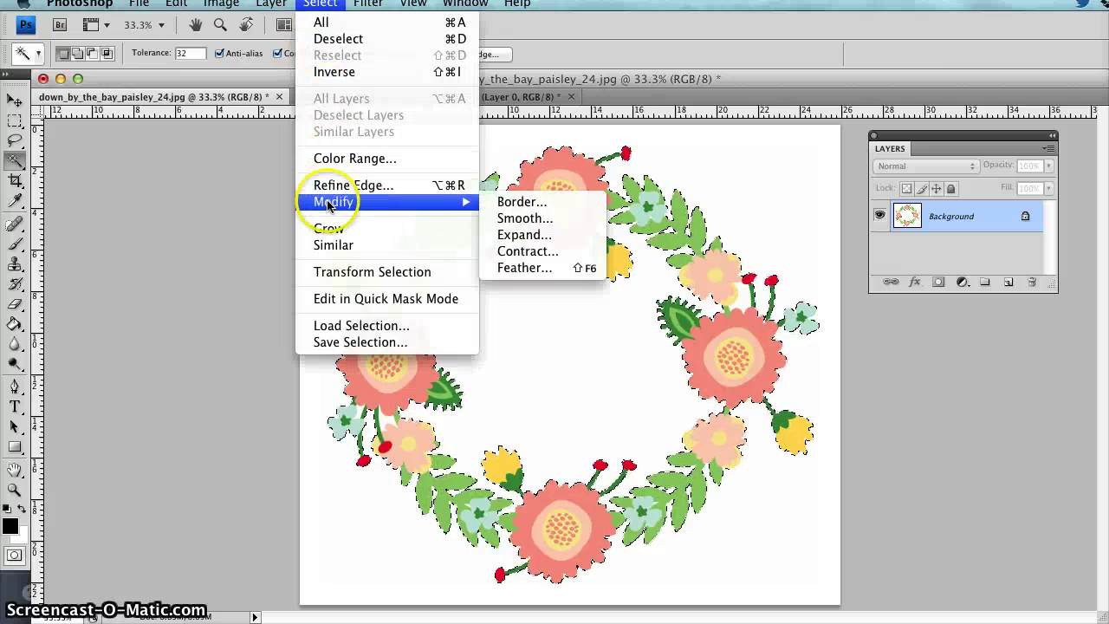
left_click(516, 235)
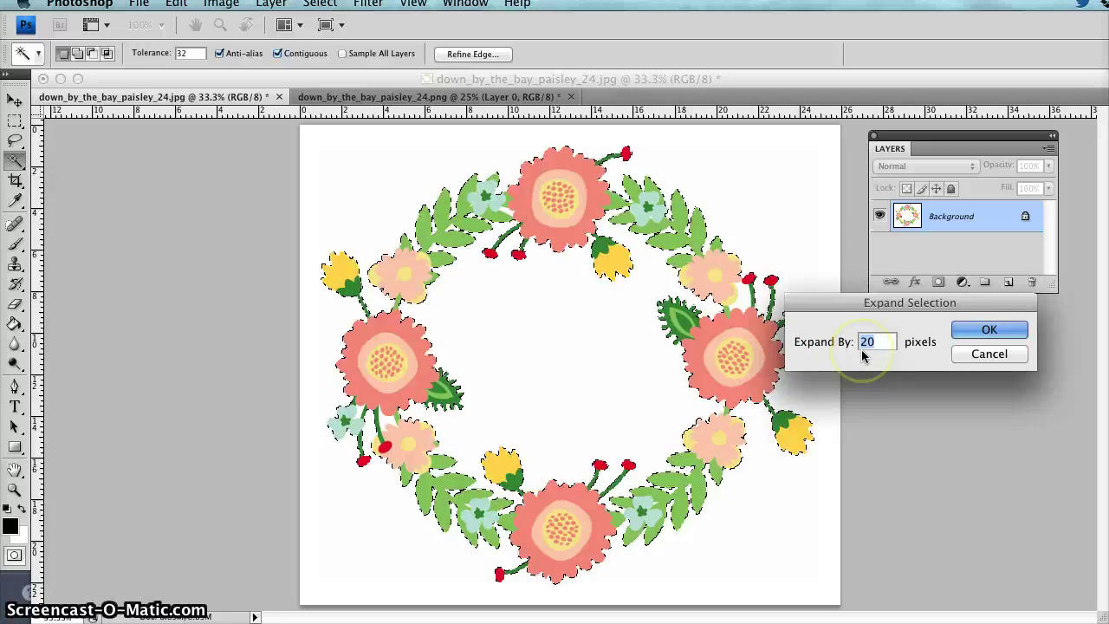
left_click(974, 334)
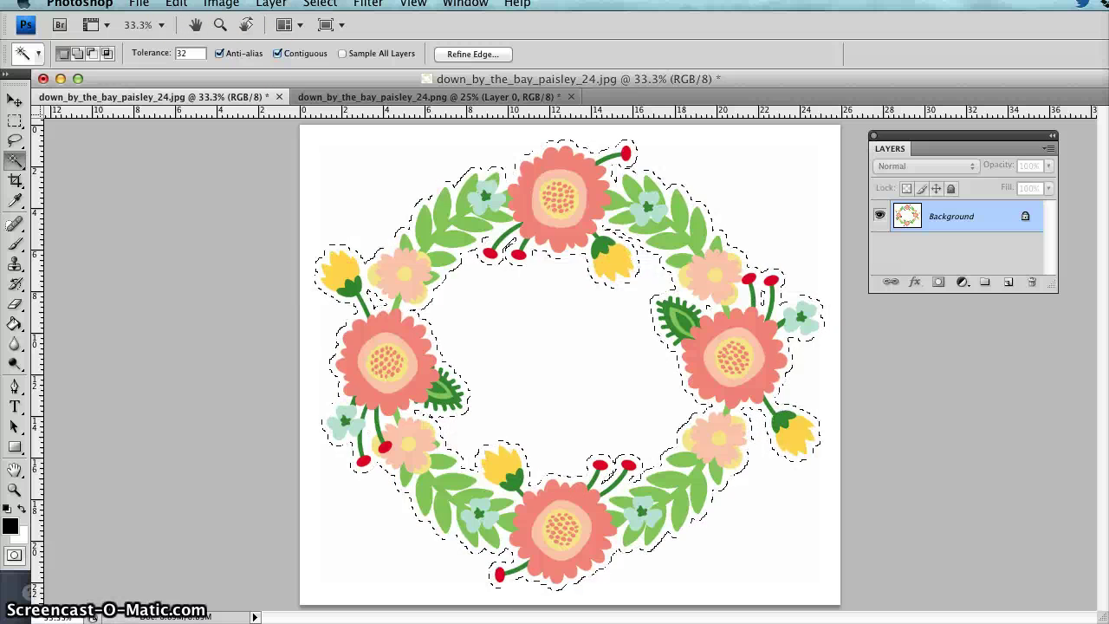
Copy the expanded wreath selection.
left_click(139, 6)
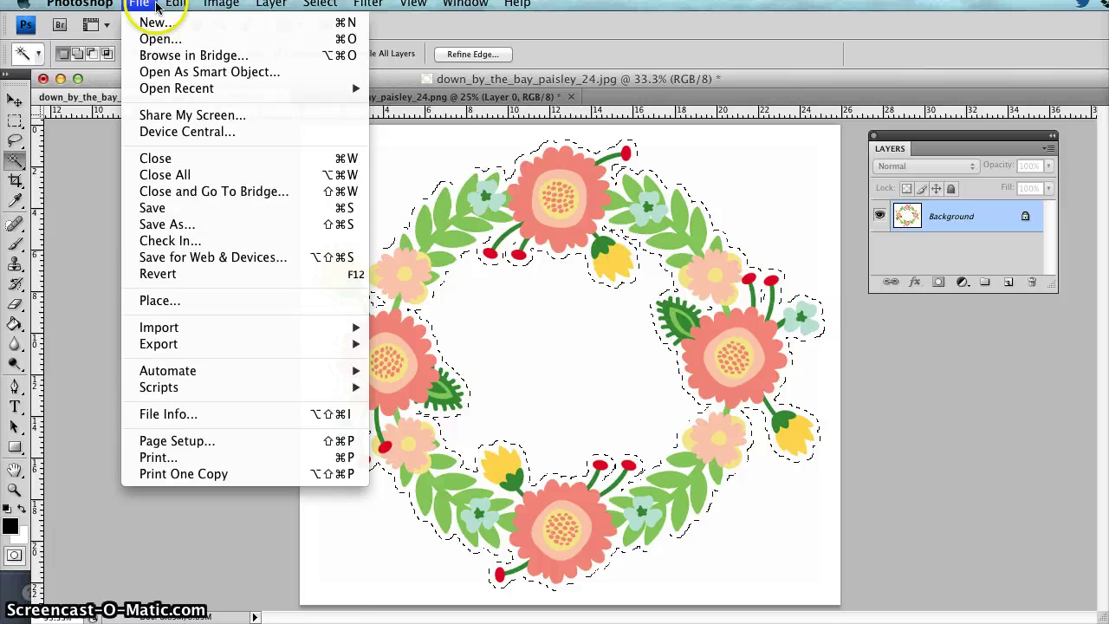
mouse_move(176, 4)
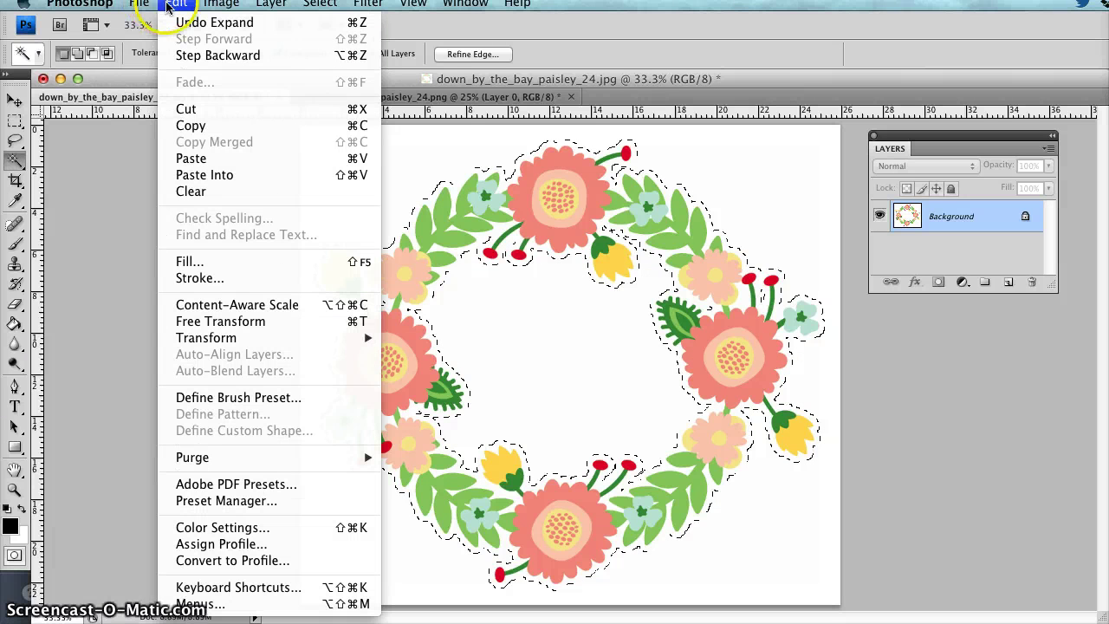
left_click(191, 125)
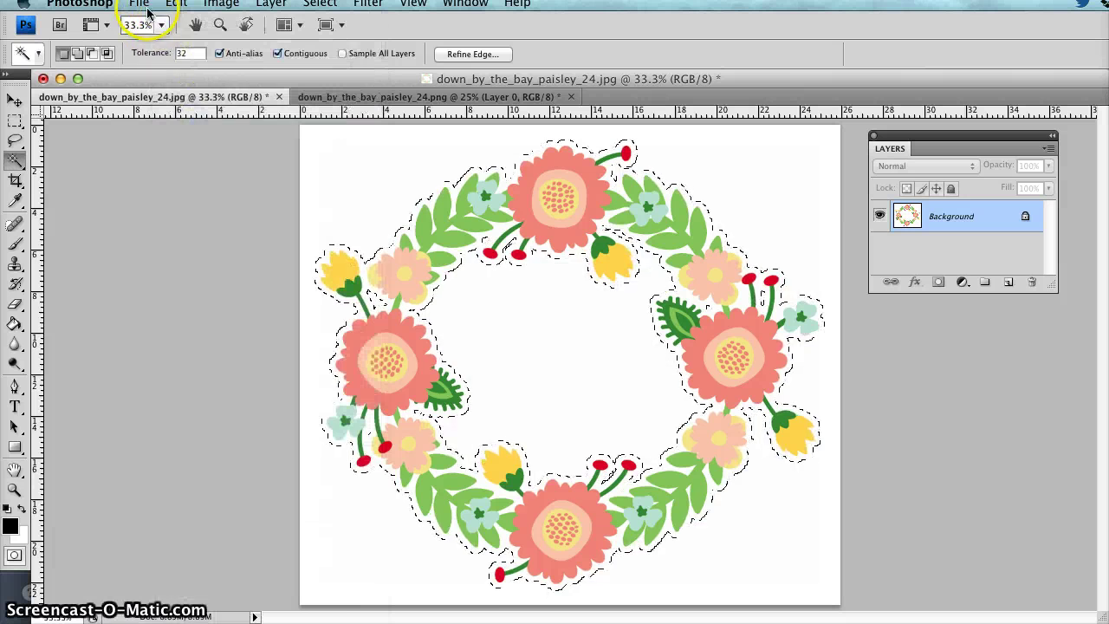
Create a new transparent 1765 × 1558 px document from the Clipboard preset.
left_click(142, 5)
left_click(143, 22)
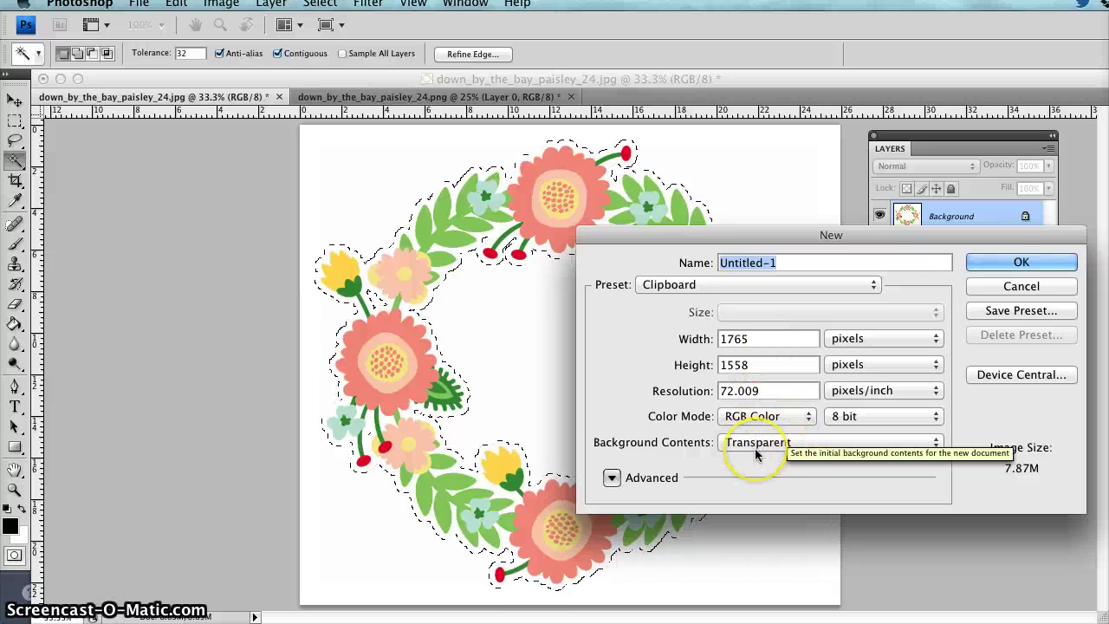
left_click(978, 266)
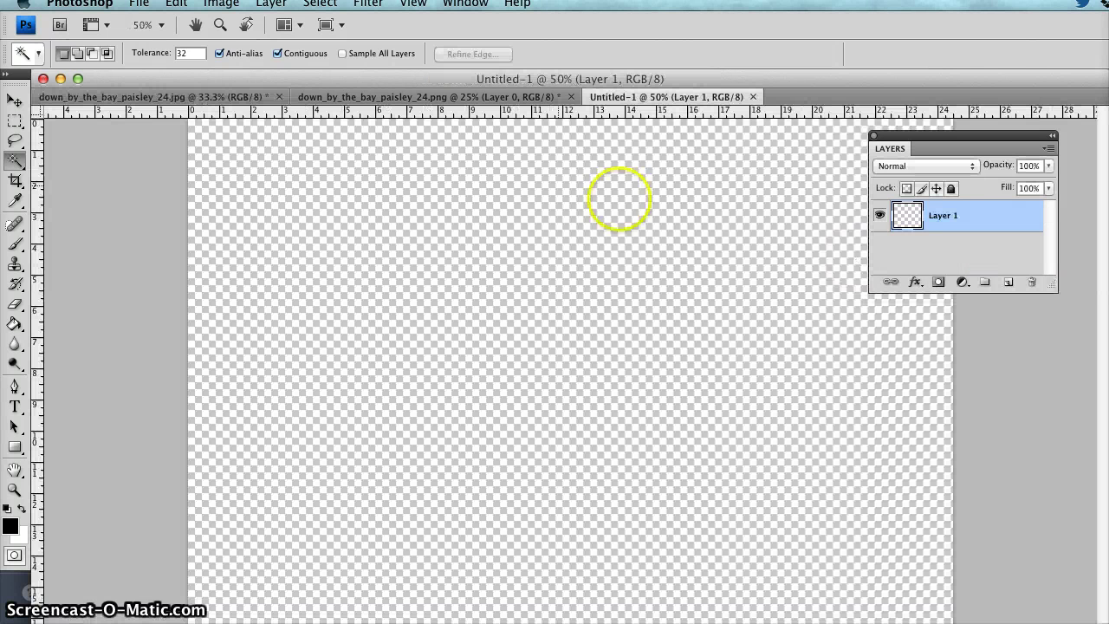
Paste the wreath into Untitled-1 as Layer 1 and zoom out to show it whole.
left_click(178, 4)
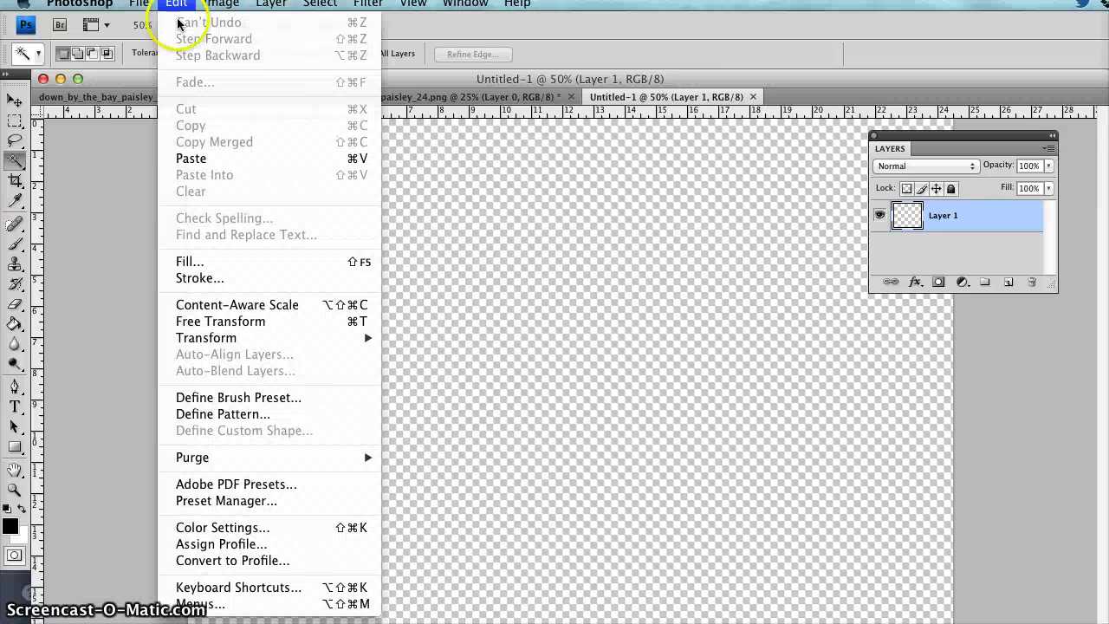
left_click(209, 158)
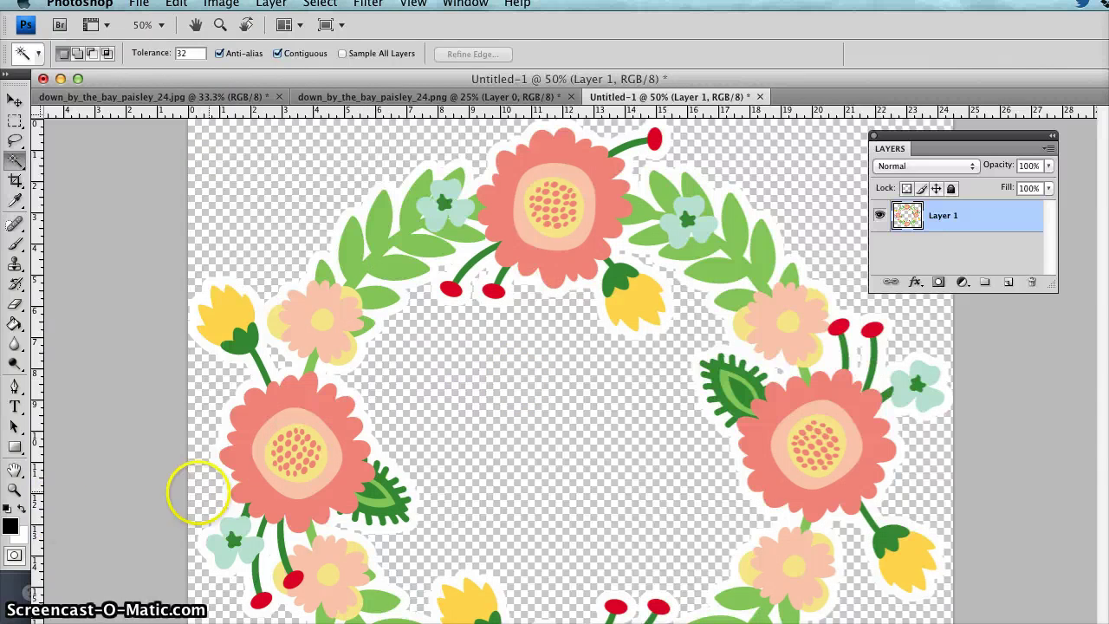
left_click(15, 489)
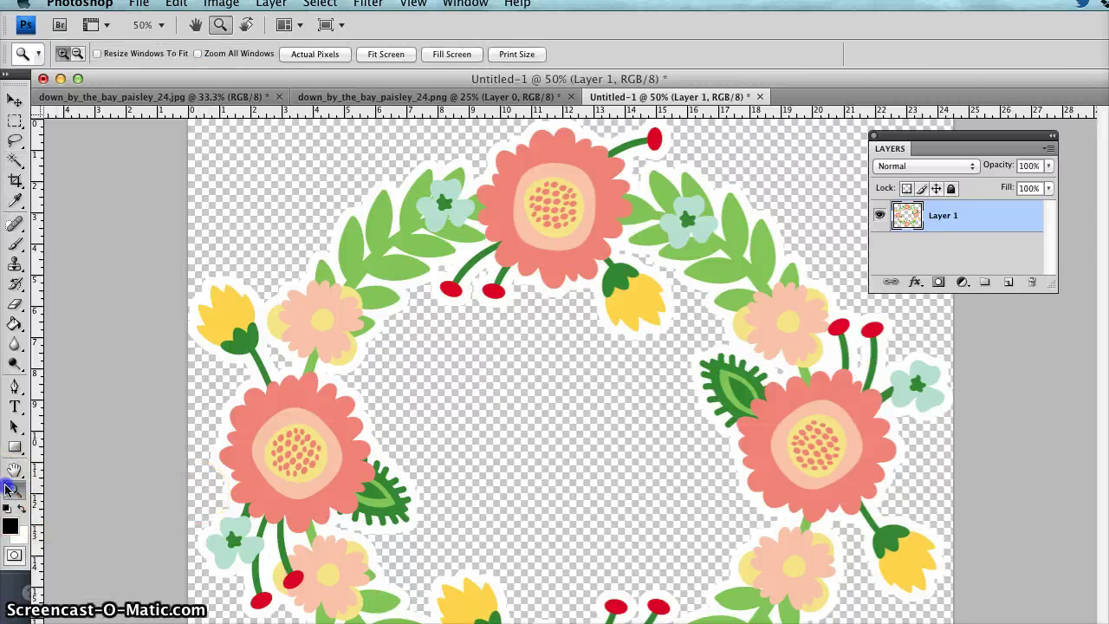
left_click(512, 408, "alt")
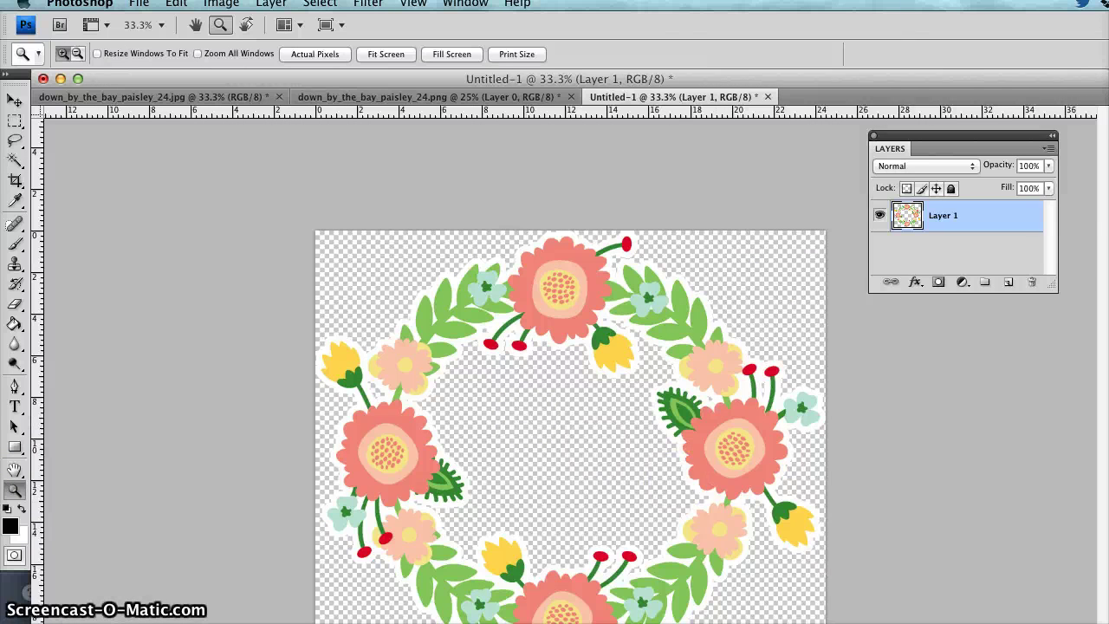
left_click_drag(1098, 622, 1099, 613)
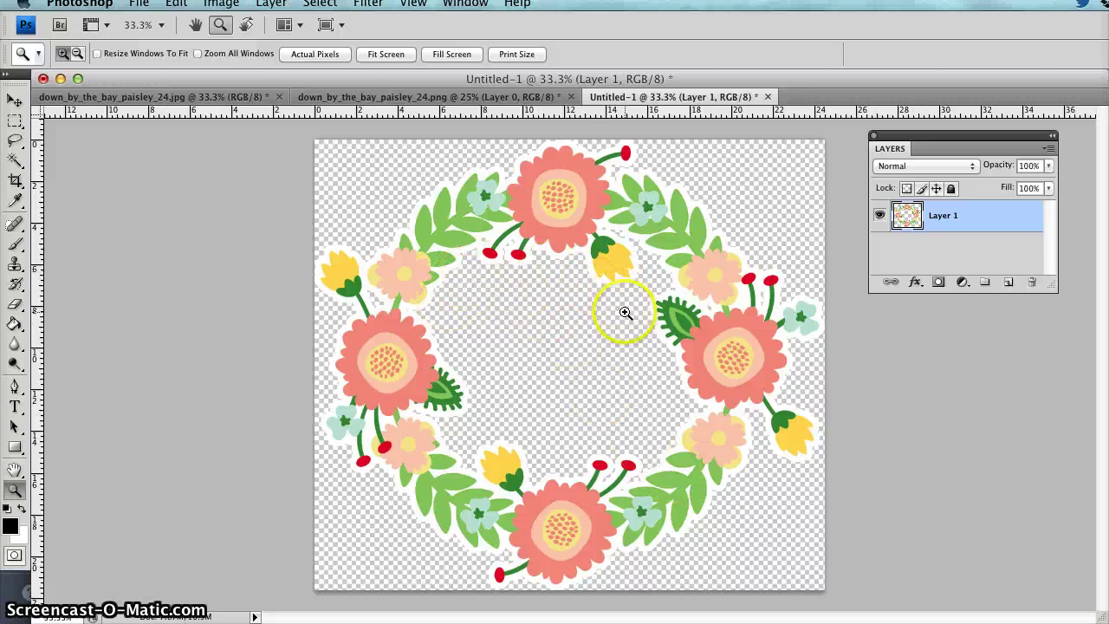
Save the wreath as a non-interlaced PNG copy named wreath1.png on the Desktop.
left_click(143, 4)
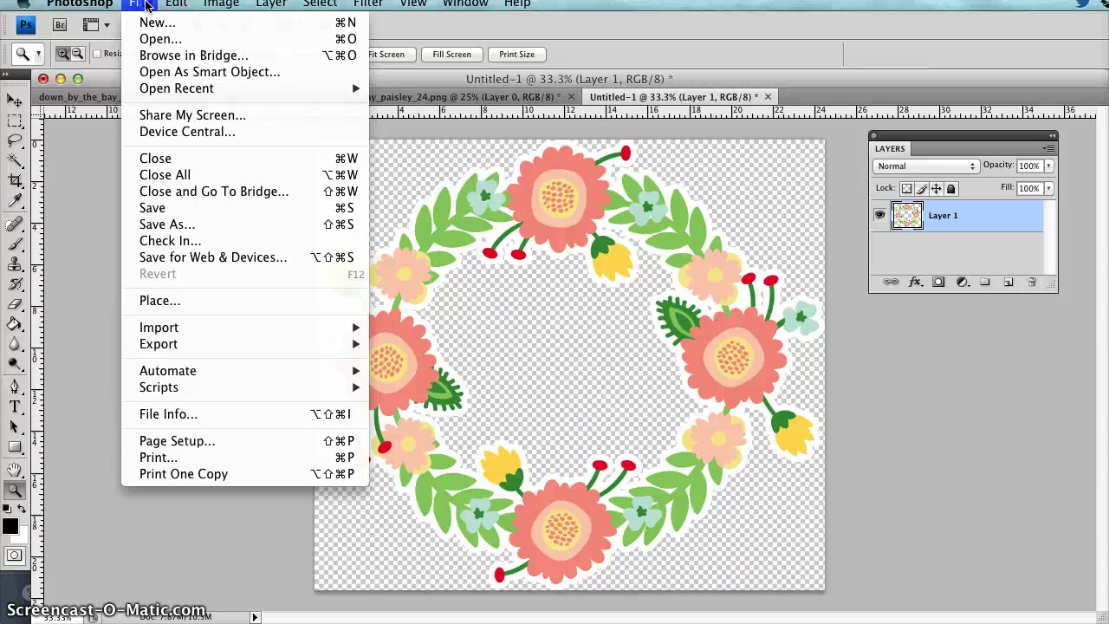
left_click(186, 227)
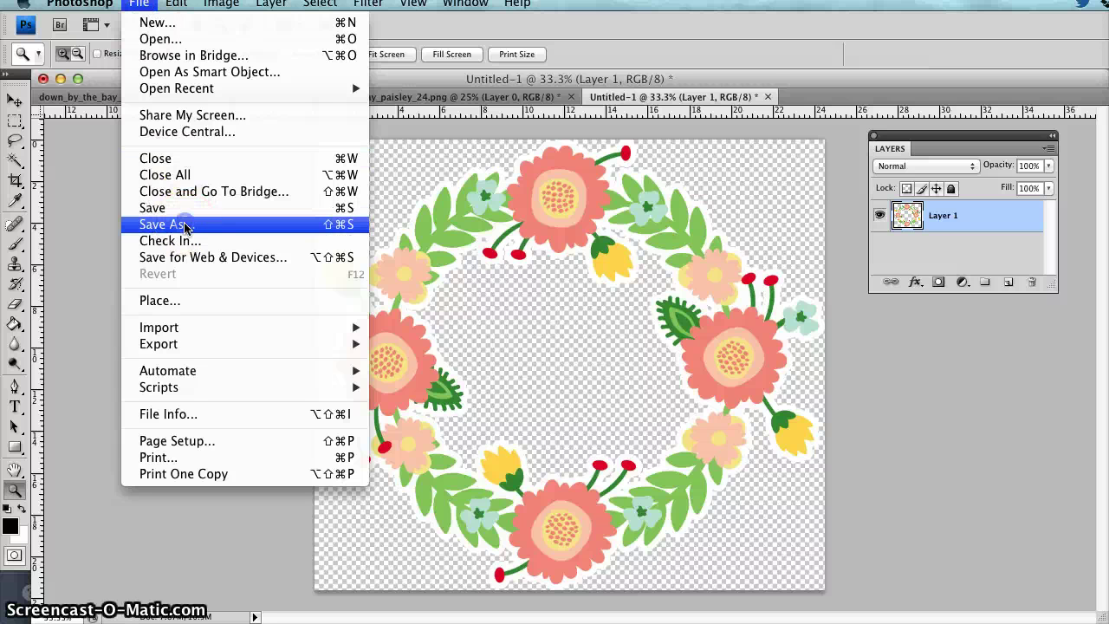
left_click(795, 279)
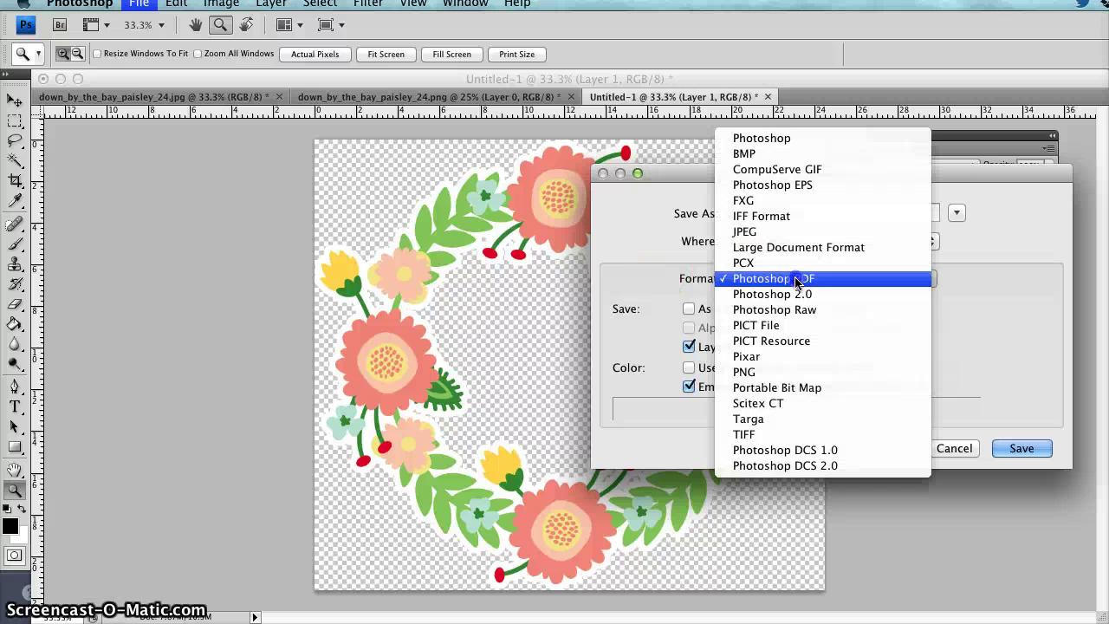
left_click(784, 373)
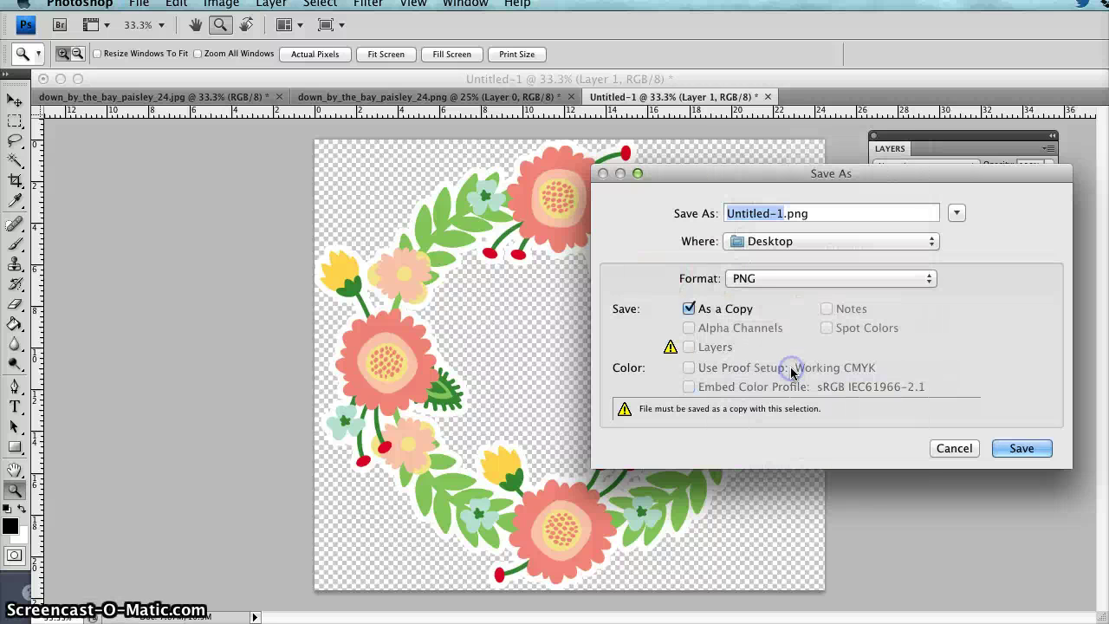
type("wreath")
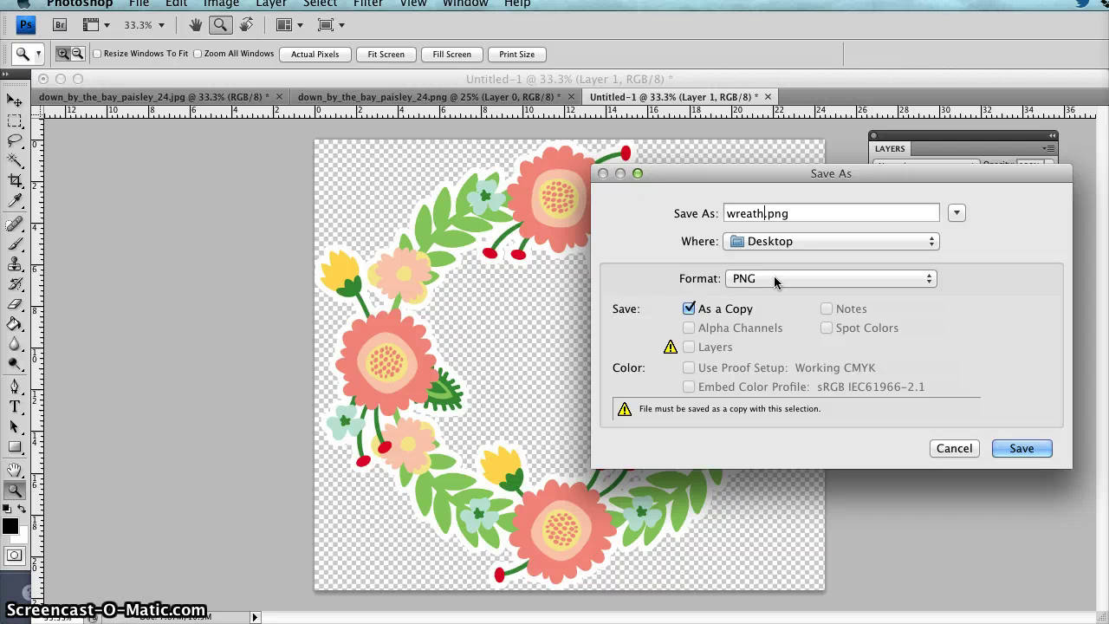
type("1")
left_click(986, 411)
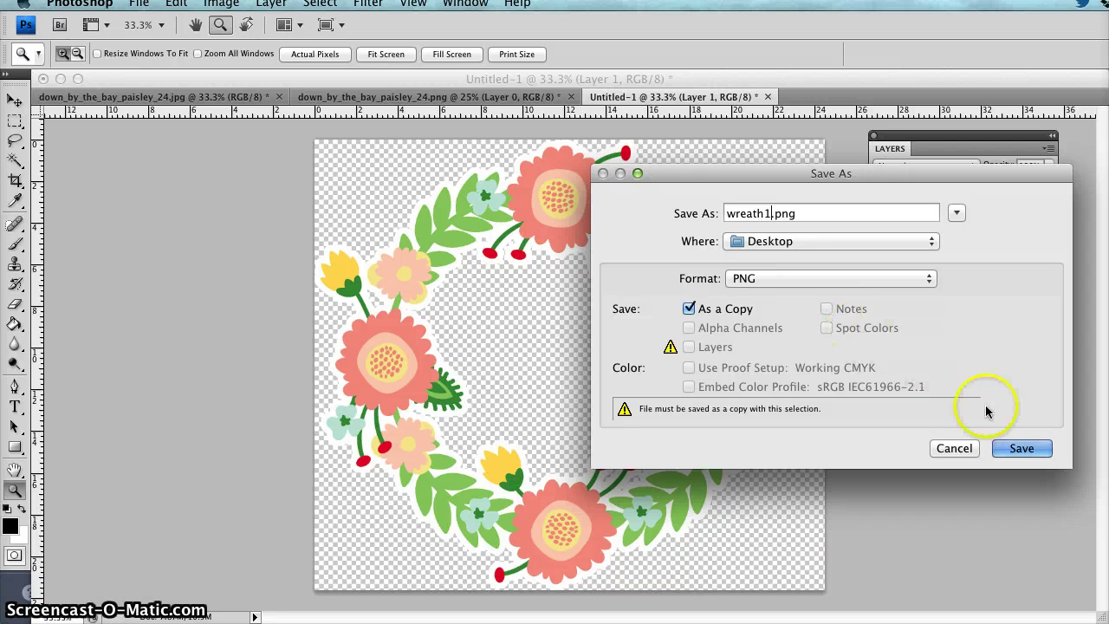
left_click(1022, 448)
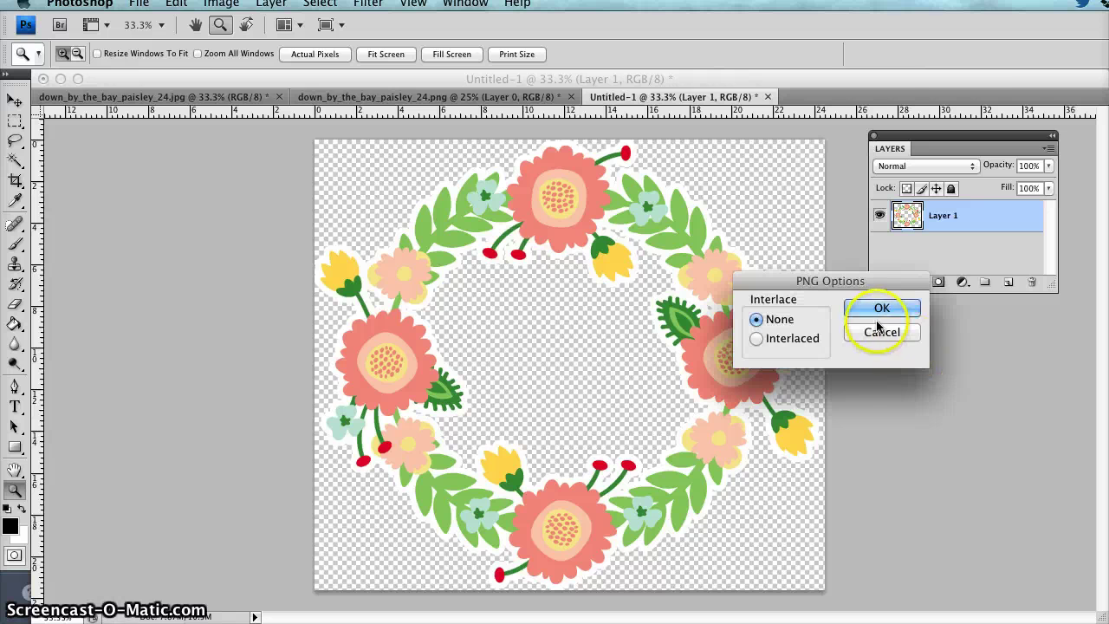
left_click(875, 309)
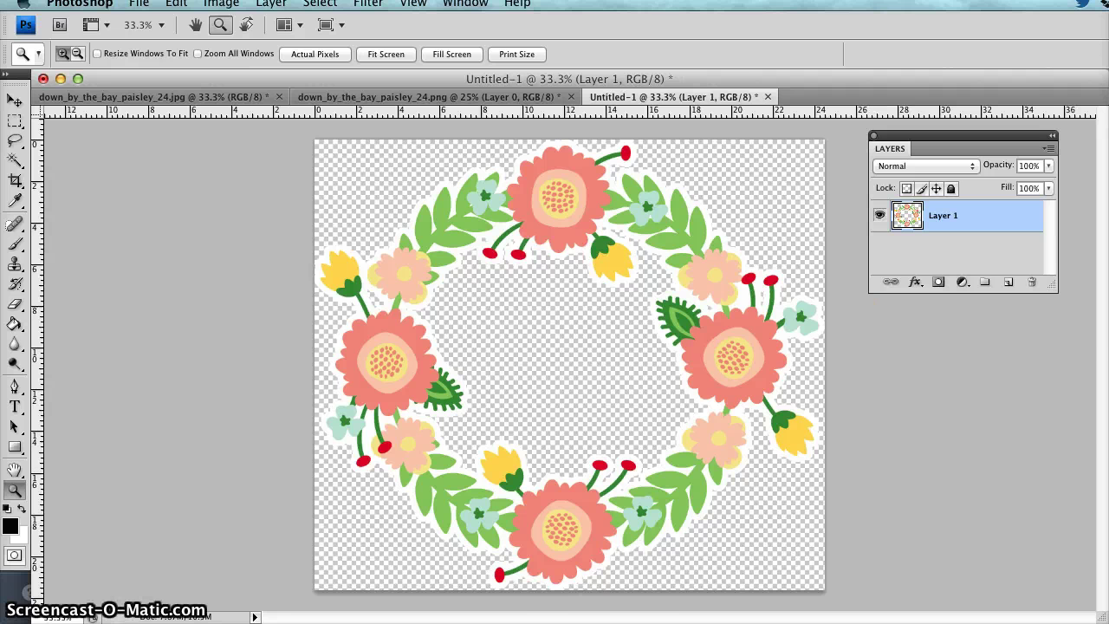
In Cricut Design Space, load wreath1.png from the Desktop into the Basic Upload screen.
key("super+Tab")
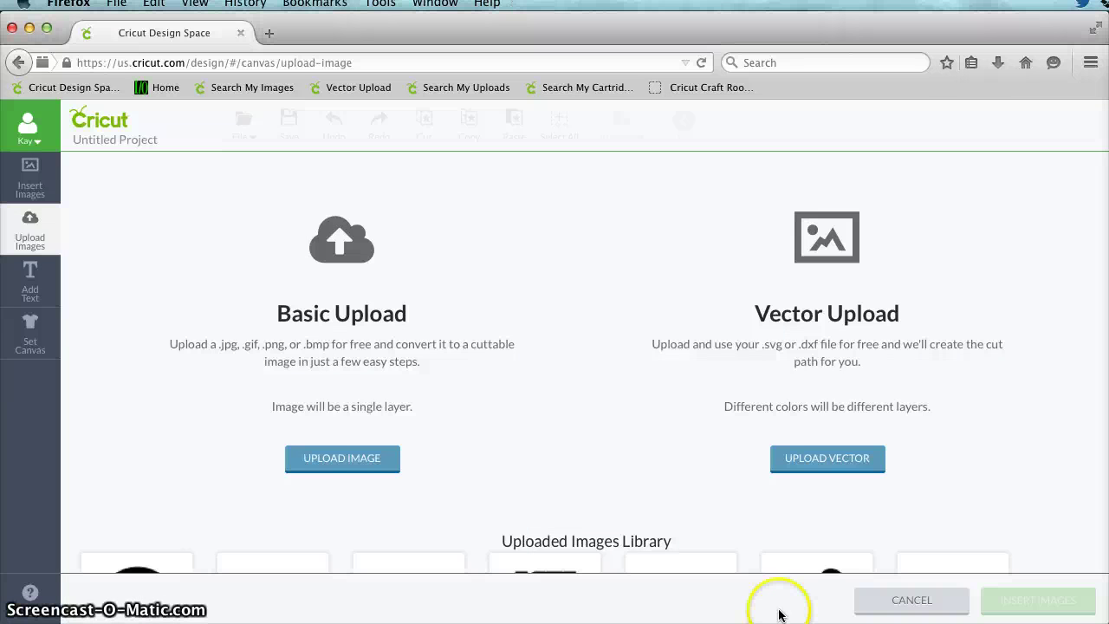
left_click(923, 599)
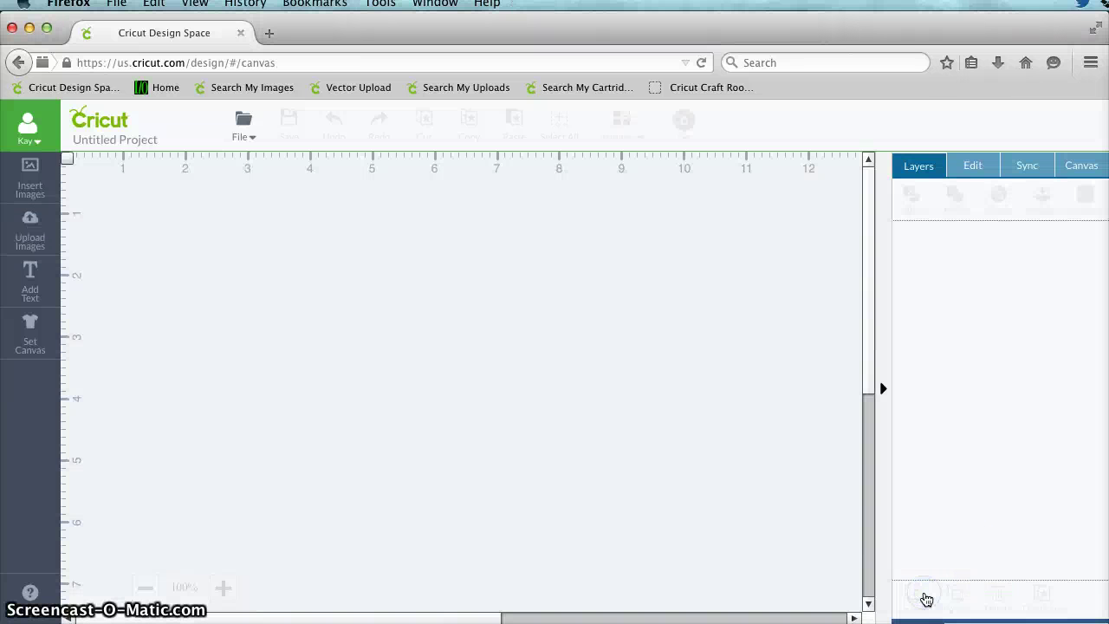
left_click(42, 234)
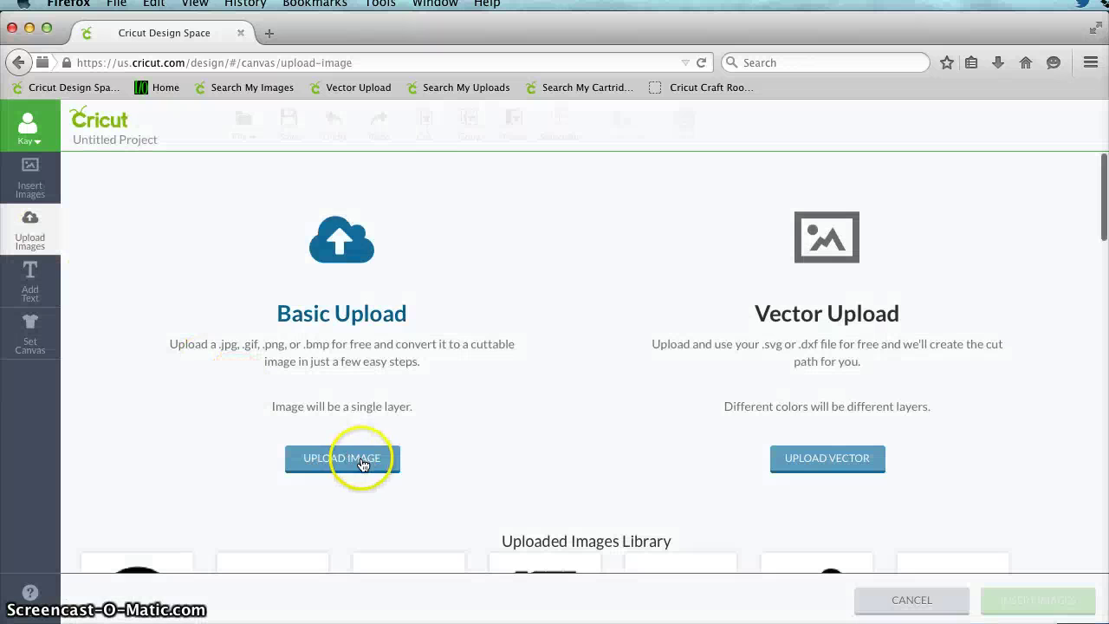
left_click(363, 459)
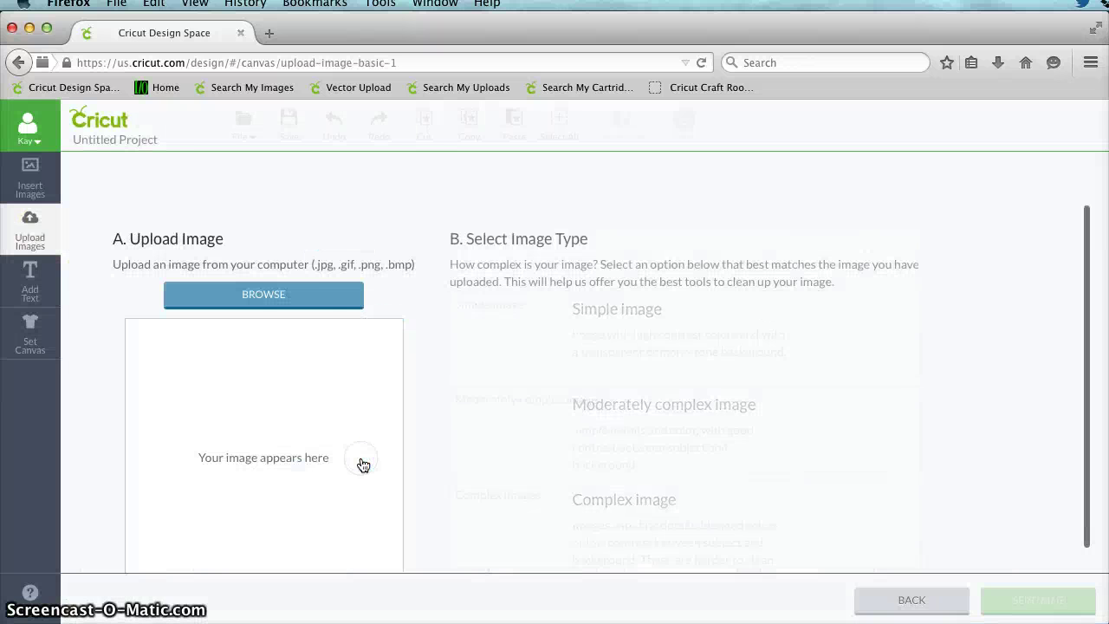
left_click(283, 303)
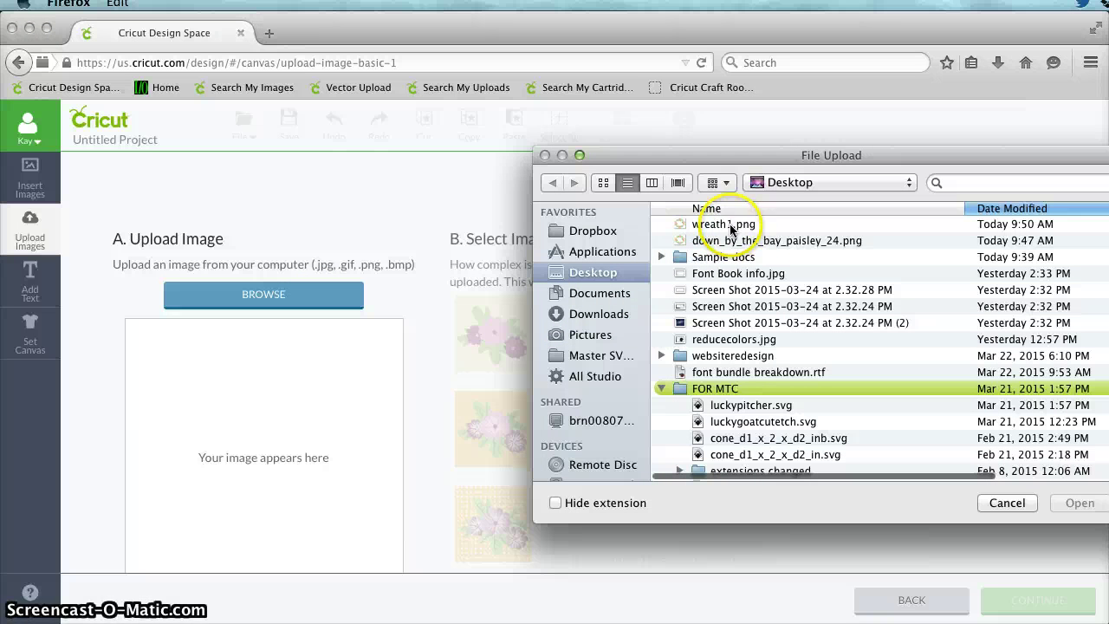
left_click(732, 227)
left_click(1062, 504)
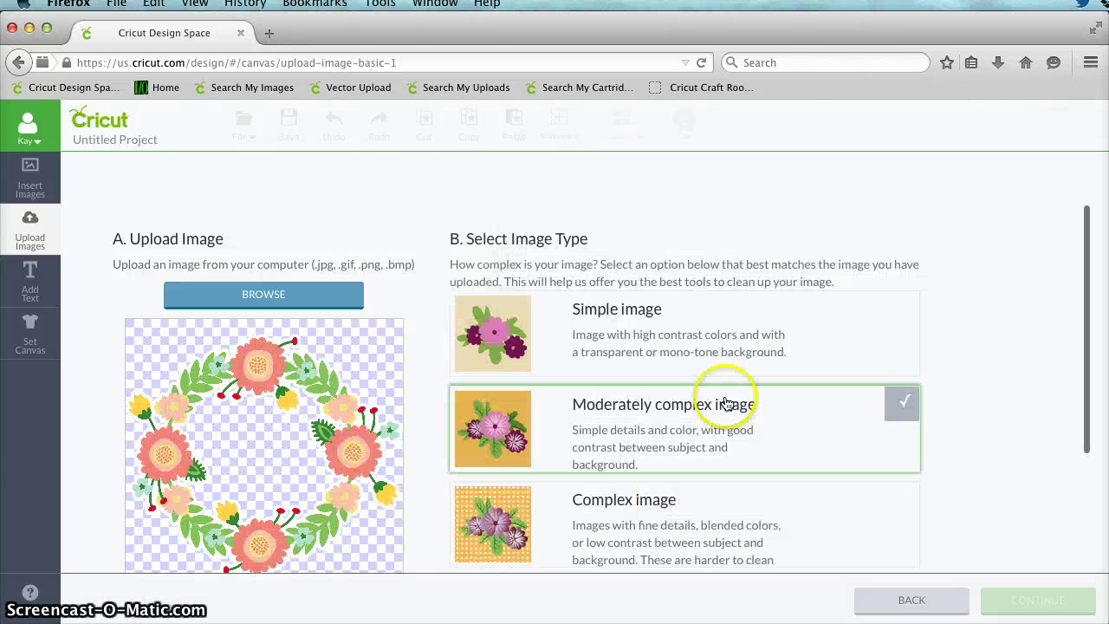
Mark wreath1 as a Simple image, go to Select & Erase, zoom out and check the cut preview.
left_click(903, 316)
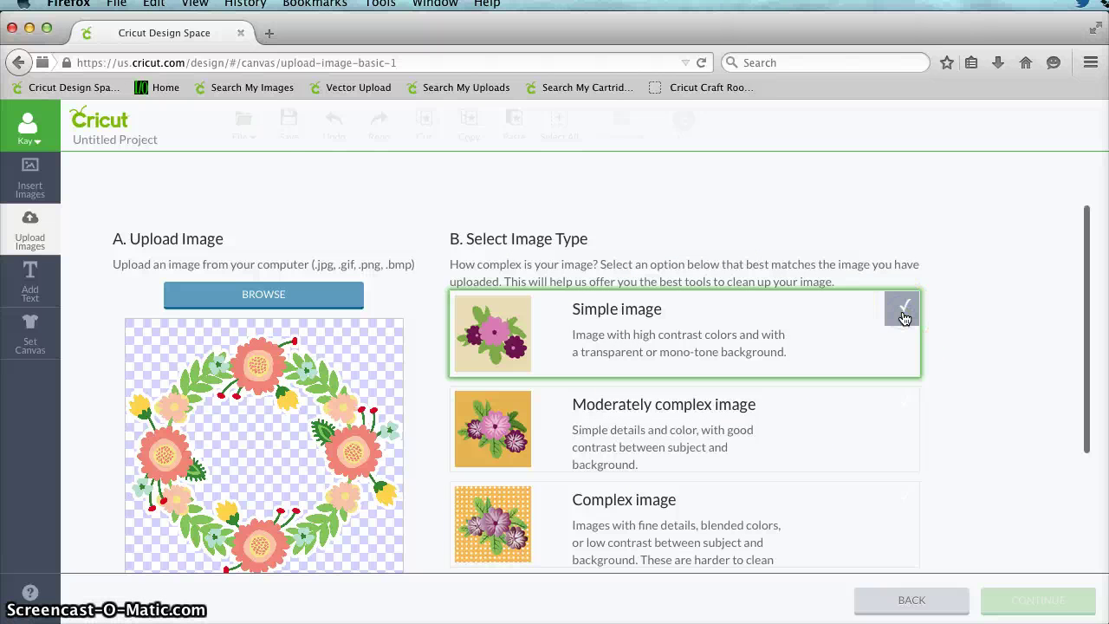
left_click(1046, 599)
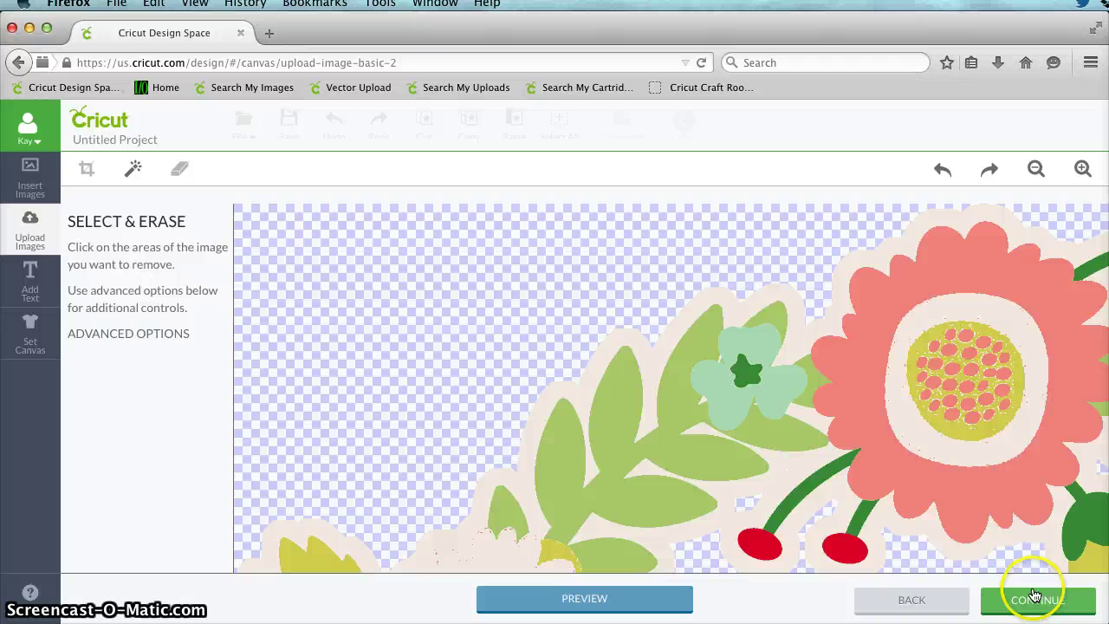
left_click(1034, 172)
left_click(1034, 173)
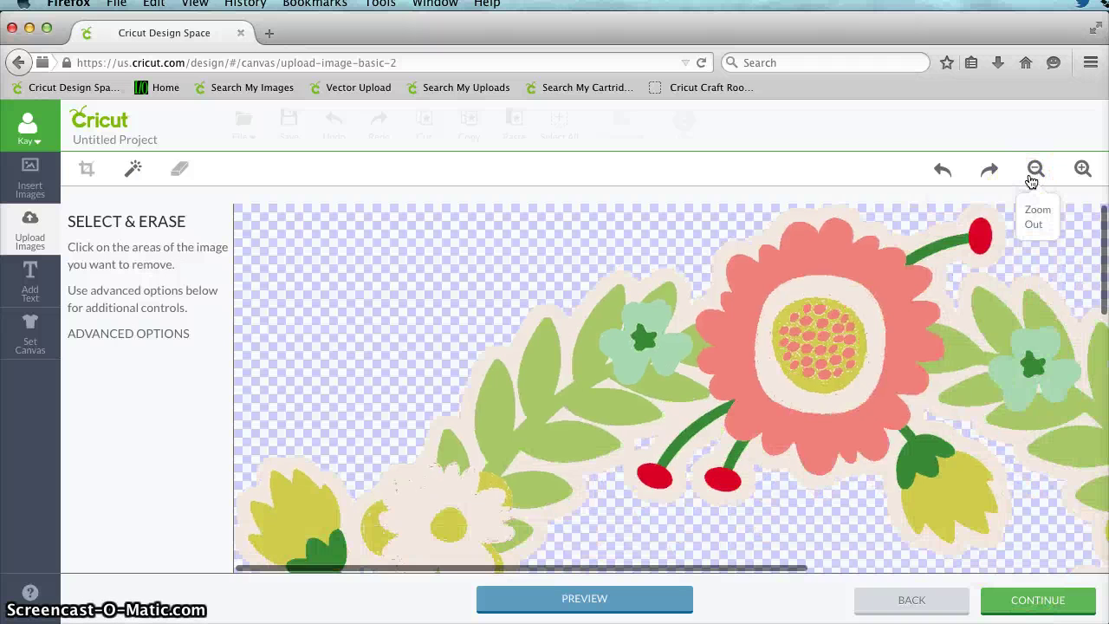
left_click(1033, 173)
left_click(1033, 172)
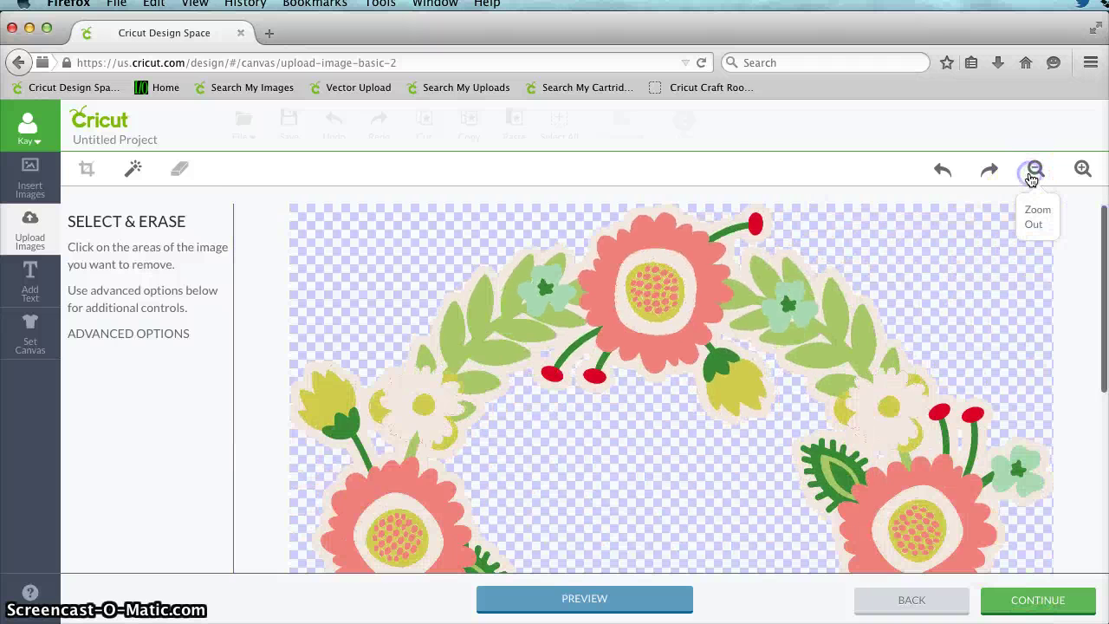
left_click(1034, 172)
left_click(1034, 172)
left_click(1033, 173)
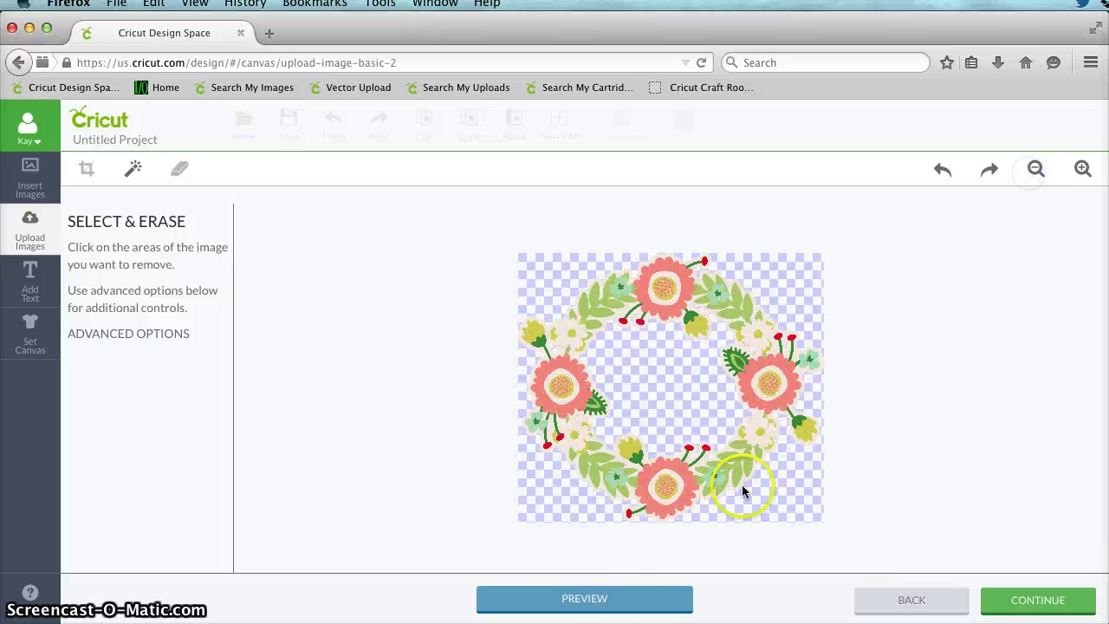
left_click(597, 603)
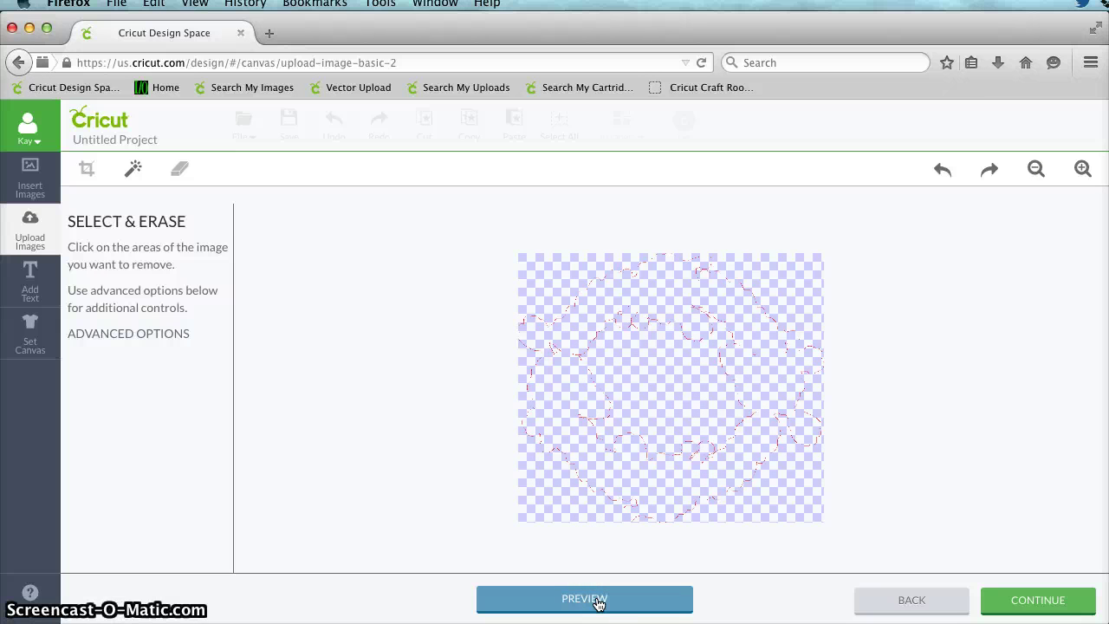
left_click(598, 604)
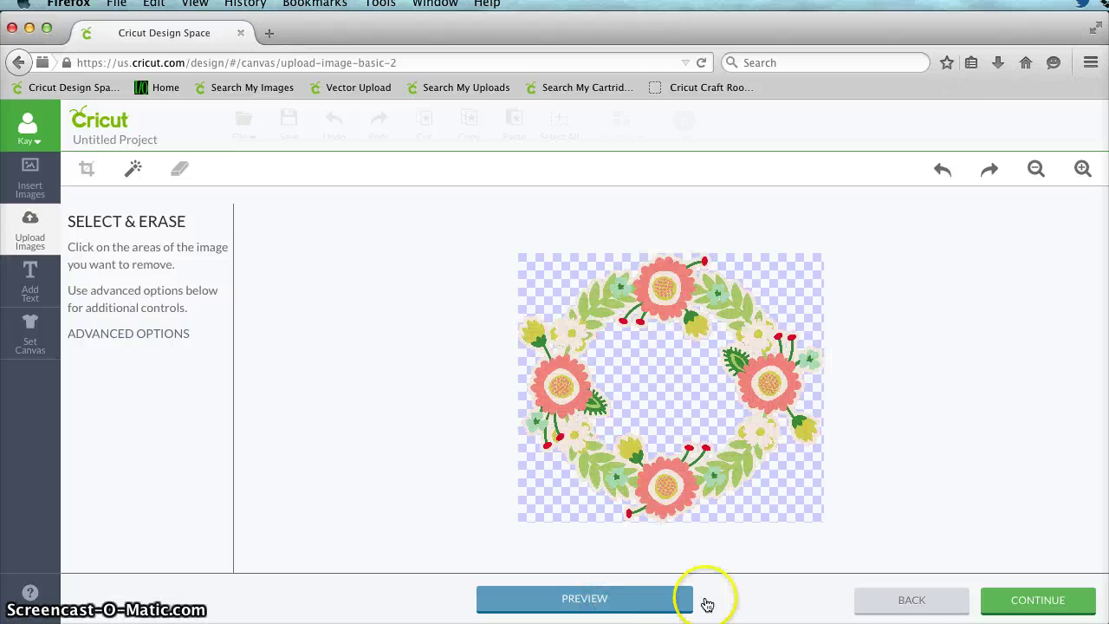
Continue to the Name & Tag step and save the image as wreath1.
left_click(1028, 604)
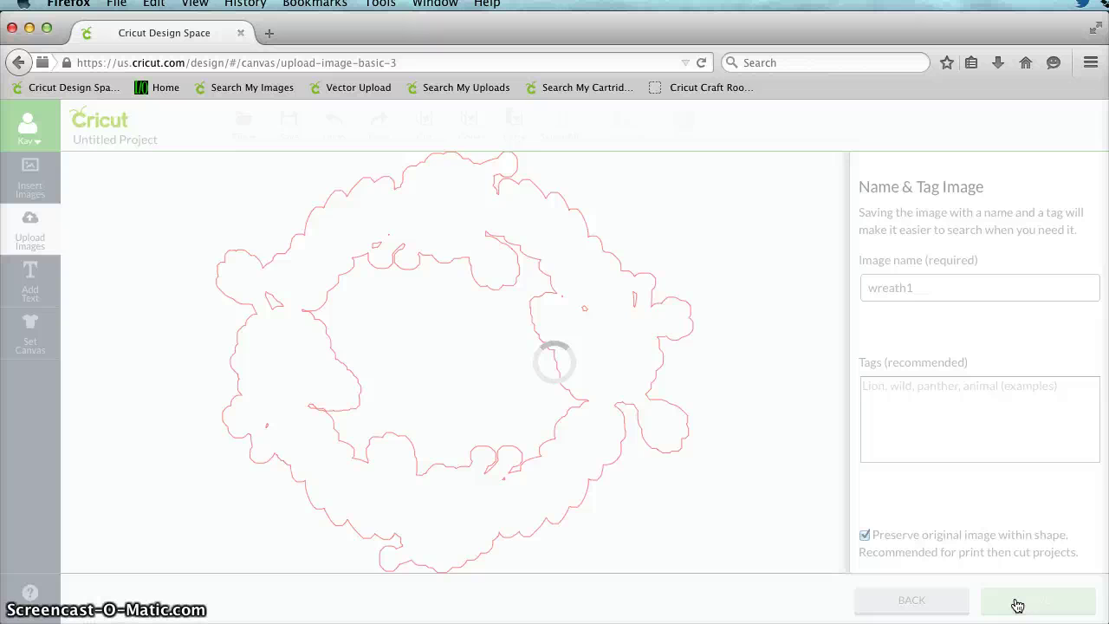
Insert the uploaded wreath from the library onto the canvas.
scroll(147, 449, "down", 3)
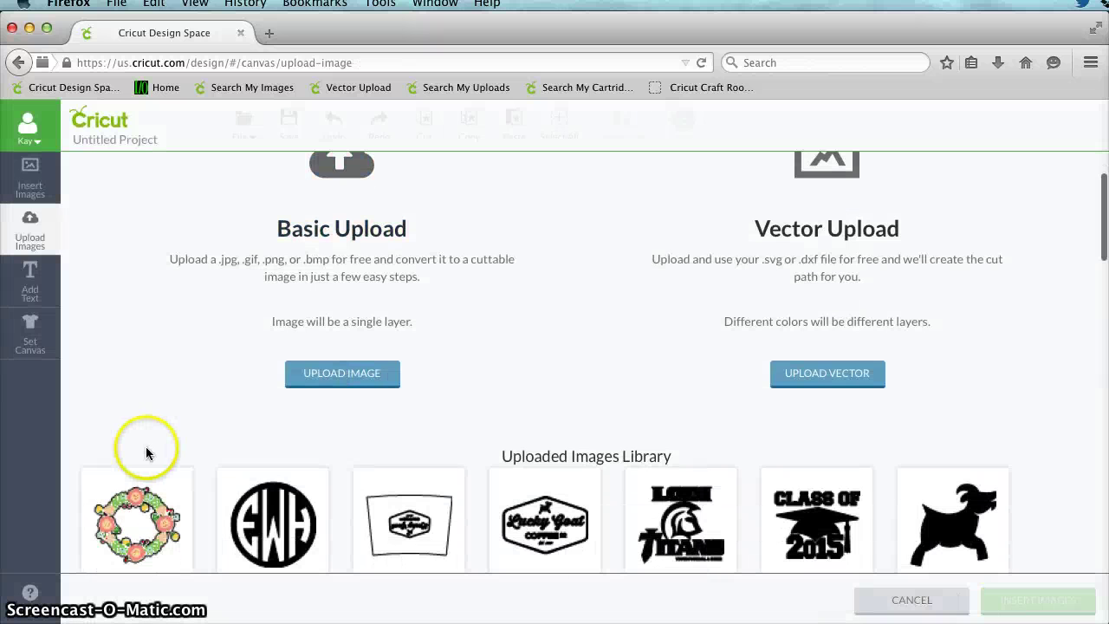
left_click(174, 472)
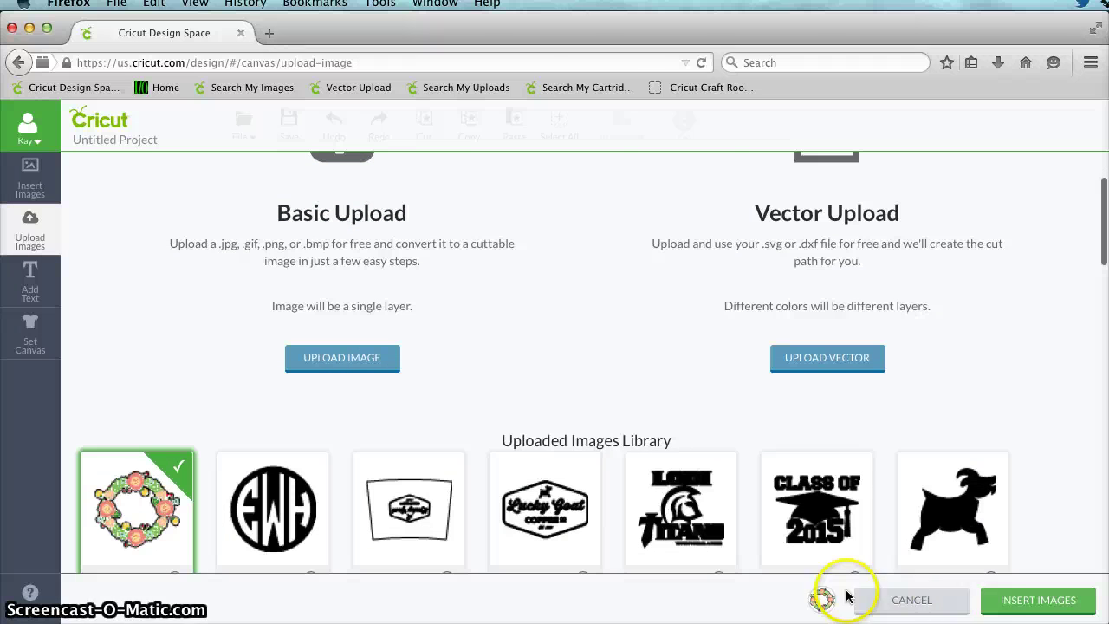
left_click(1020, 599)
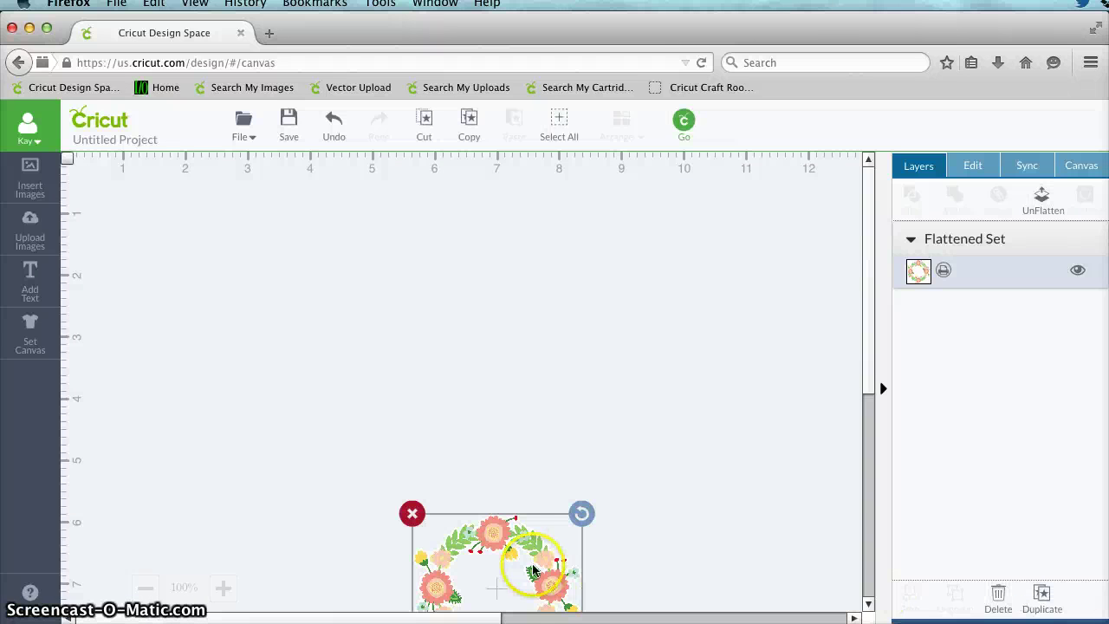
Move the wreath to the top left, resize it to 5.06 in wide, and send it to the mat.
left_click_drag(520, 541, 383, 269)
left_click_drag(443, 390, 645, 586)
left_click_drag(545, 508, 503, 481)
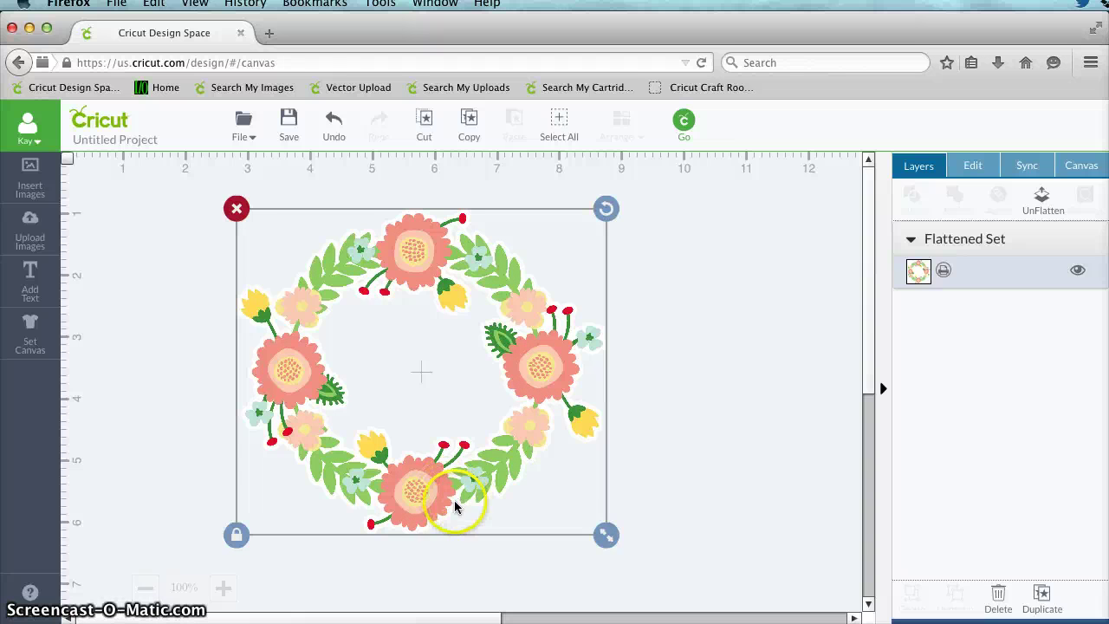
left_click_drag(416, 497, 394, 493)
left_click_drag(590, 529, 504, 507)
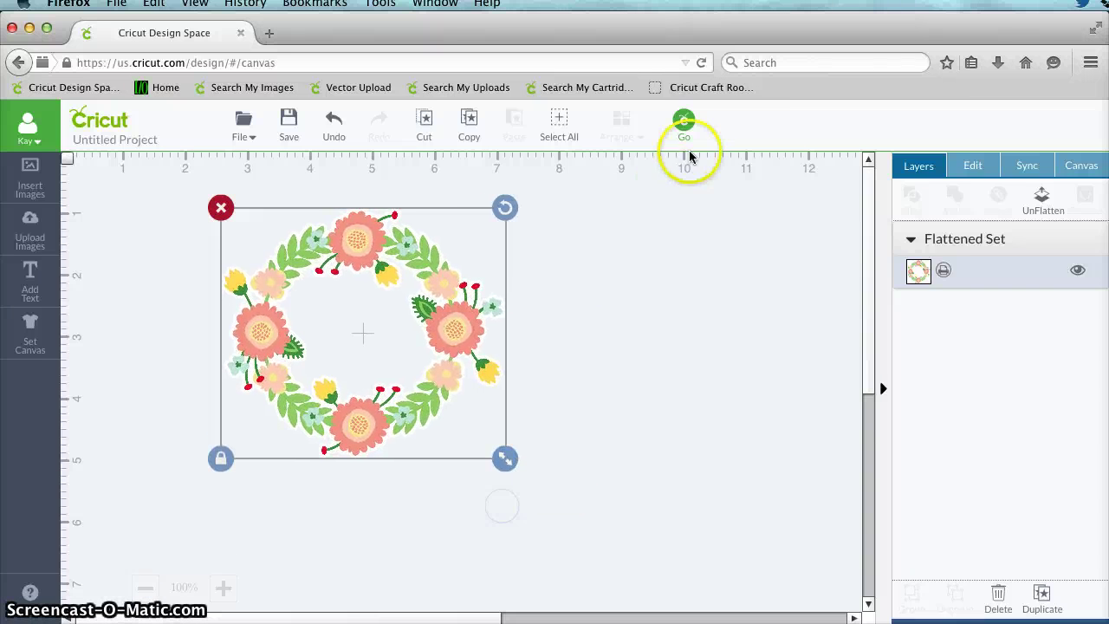
left_click(684, 125)
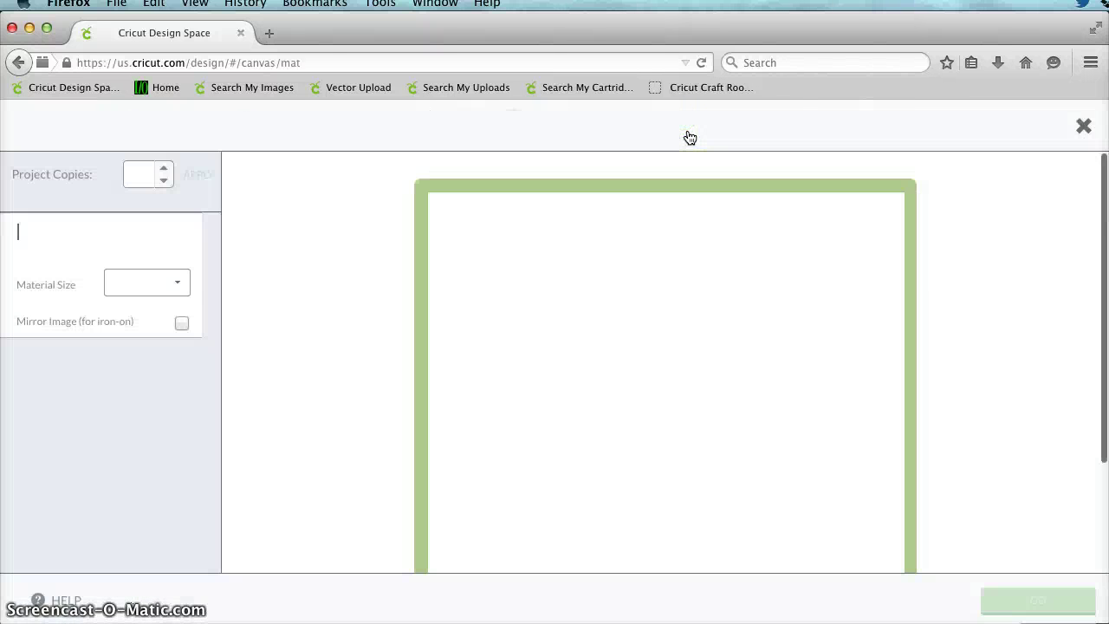